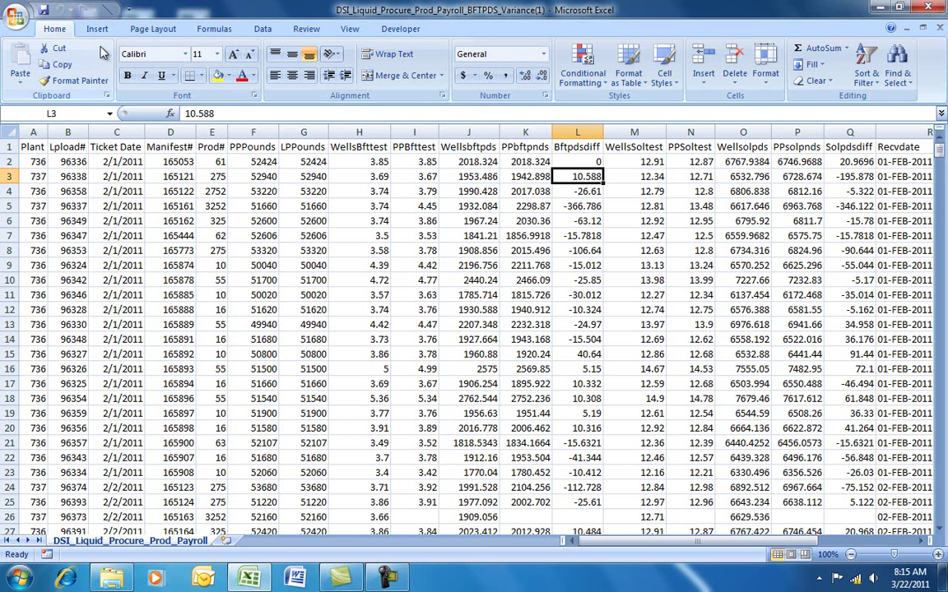
Insert a PivotTable from the detected payroll data range onto a new worksheet.
click(96, 30)
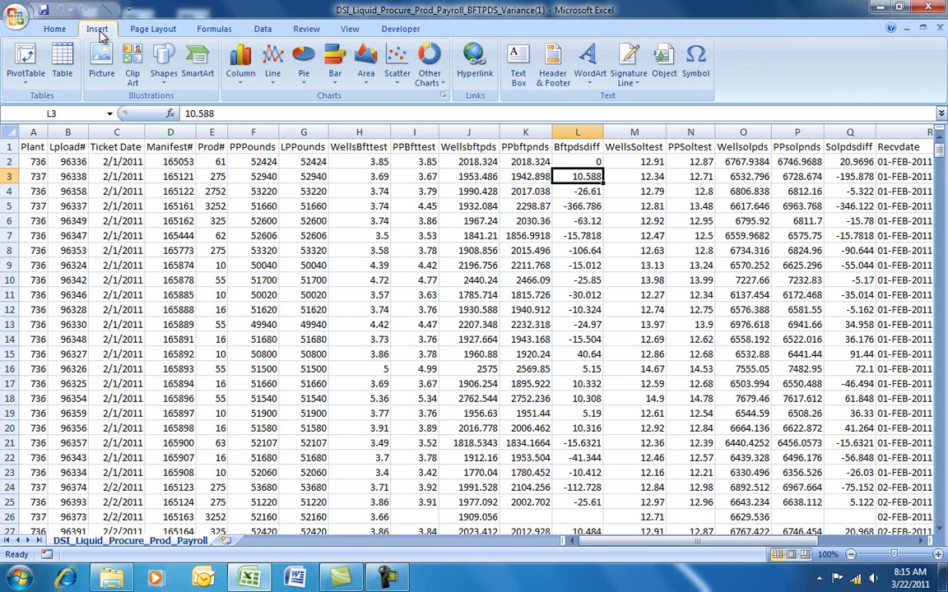
click(26, 76)
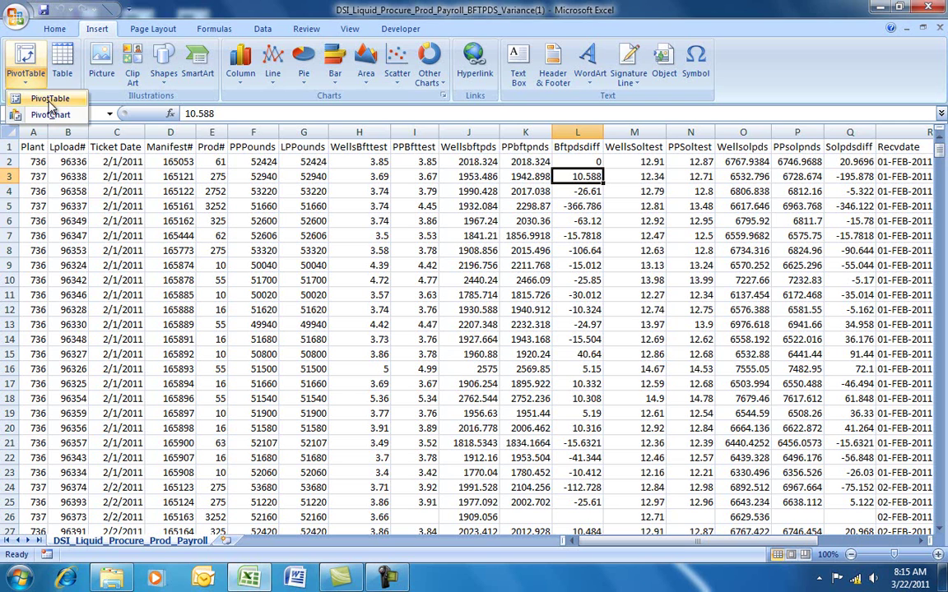
click(51, 99)
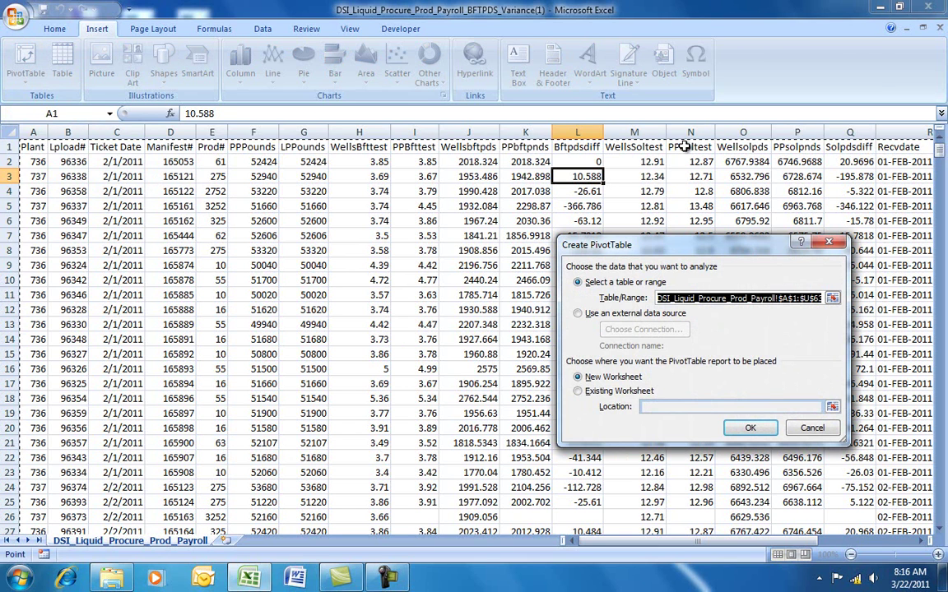
click(750, 429)
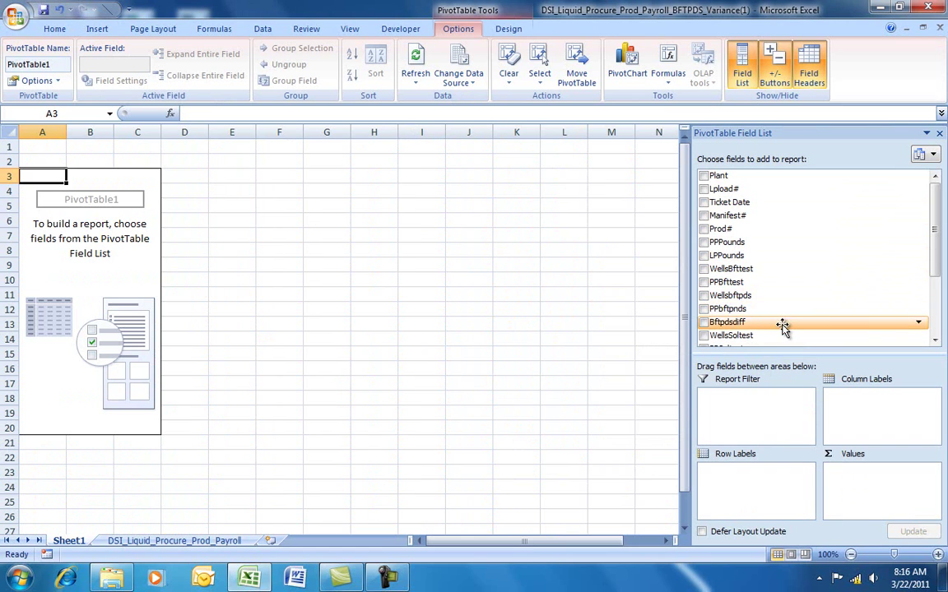
Add Wellsbftpds and PPbftpnds to Values, with Plant and Prod# as row labels.
drag(715, 296, 872, 480)
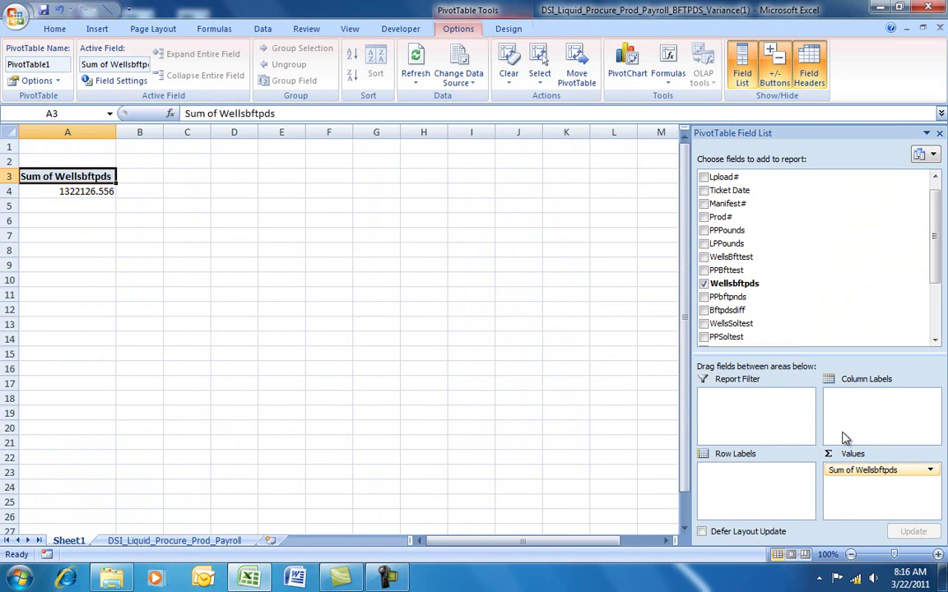
drag(713, 296, 872, 487)
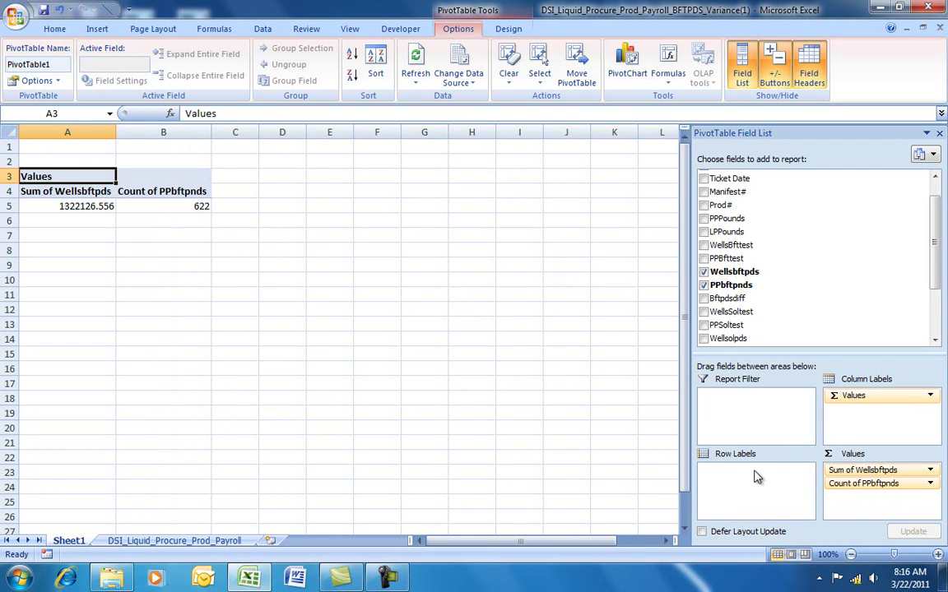
drag(720, 206, 736, 485)
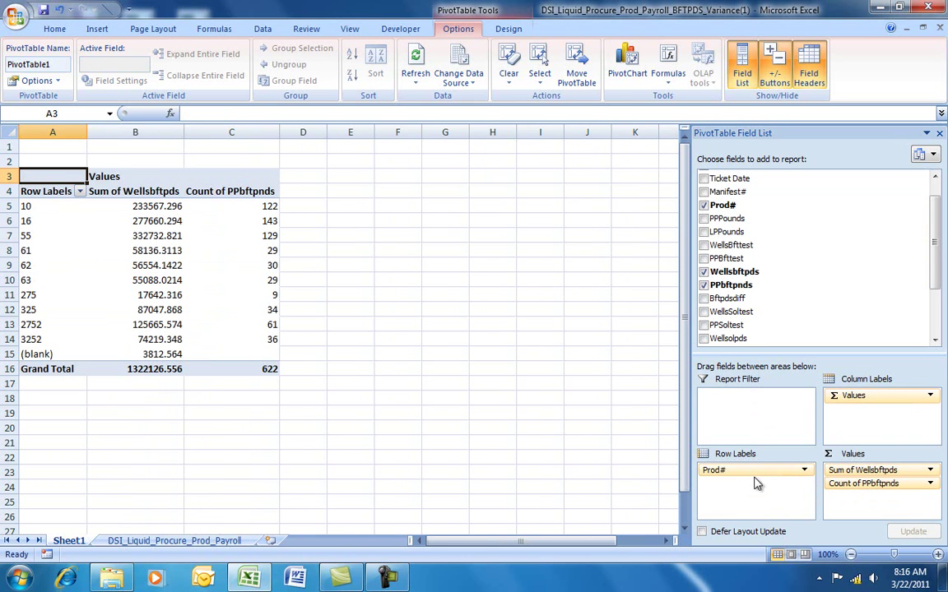
click(935, 178)
click(936, 178)
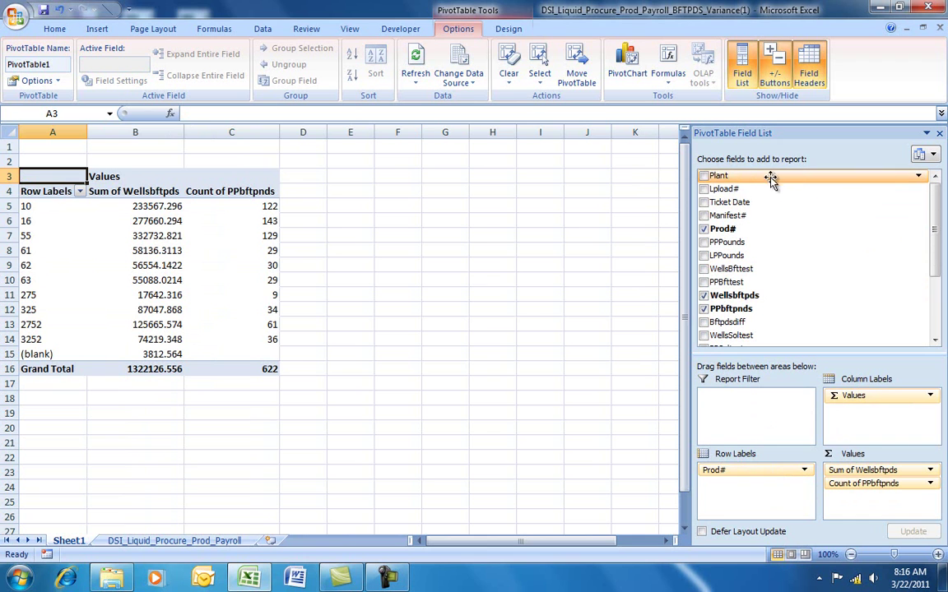
drag(716, 175, 745, 468)
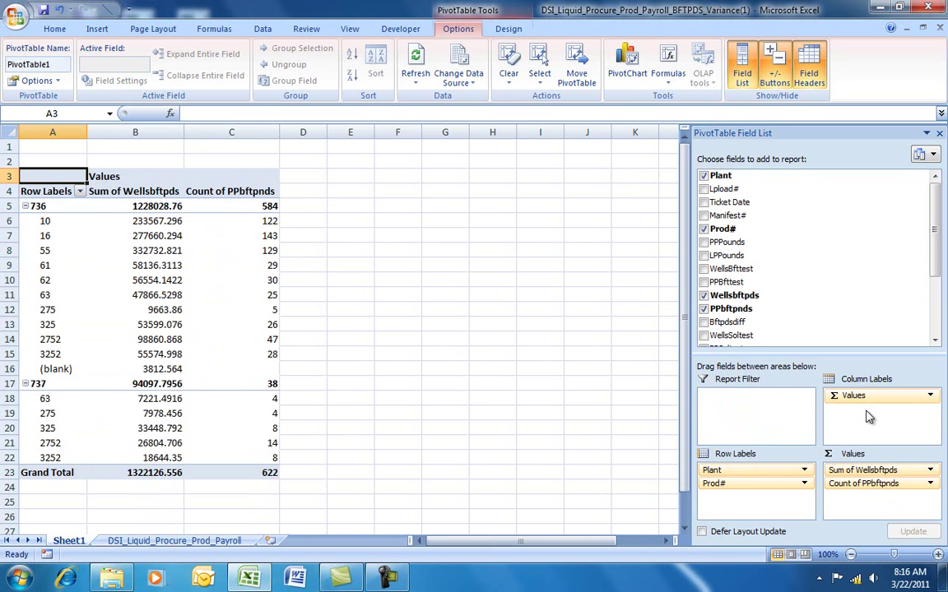
Change Count of PPbftpnds to Sum, formatted as Number with 3 decimal places.
click(862, 485)
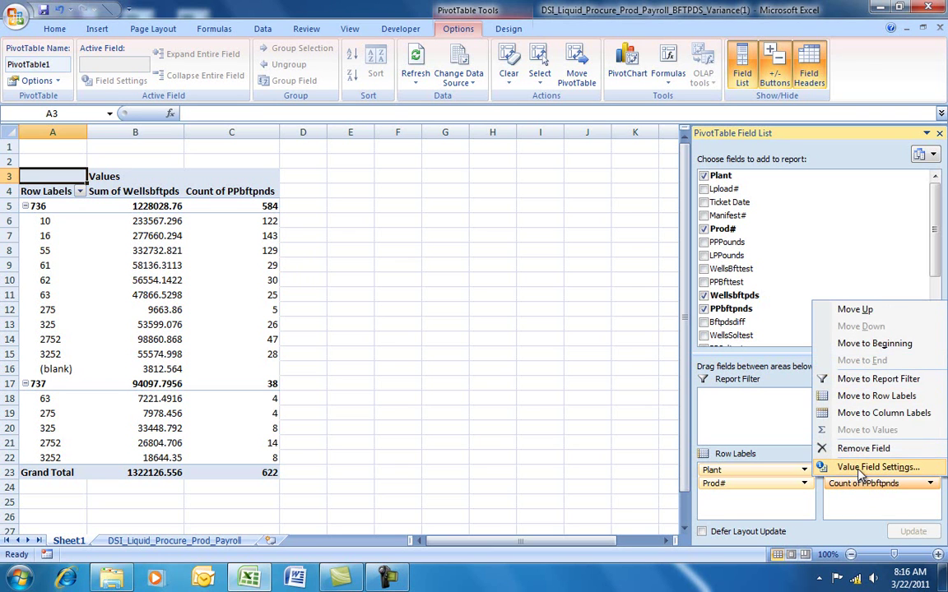
click(861, 468)
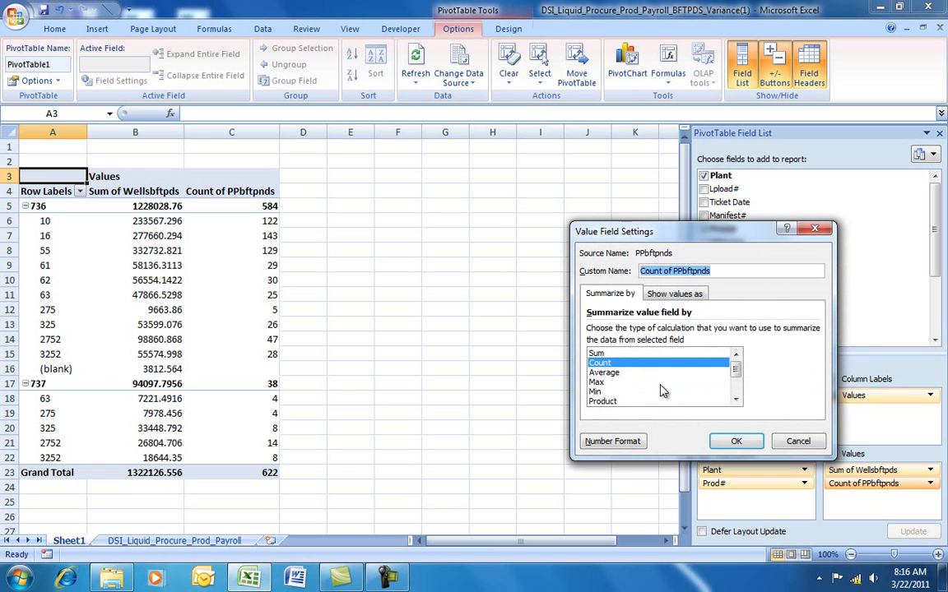
click(597, 354)
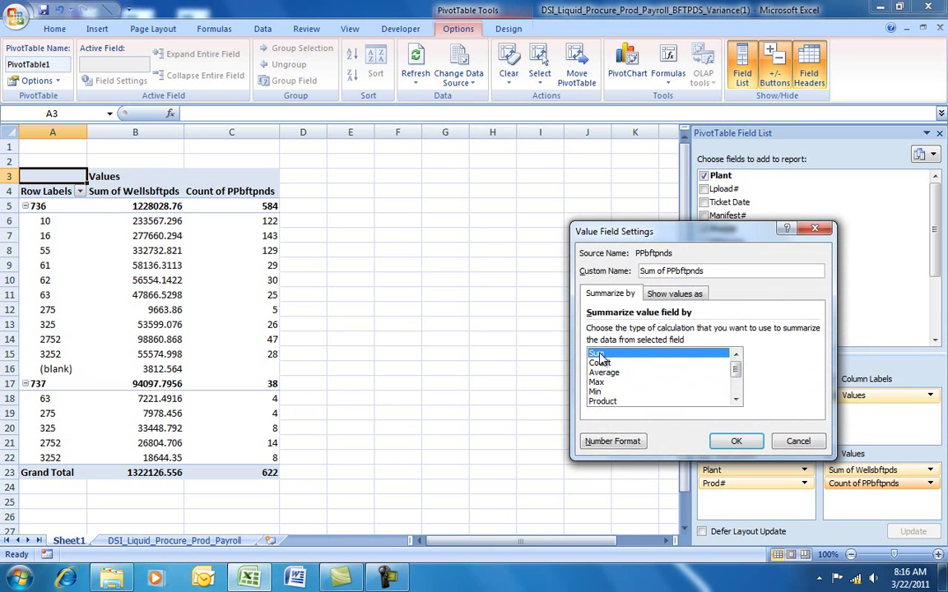
click(613, 442)
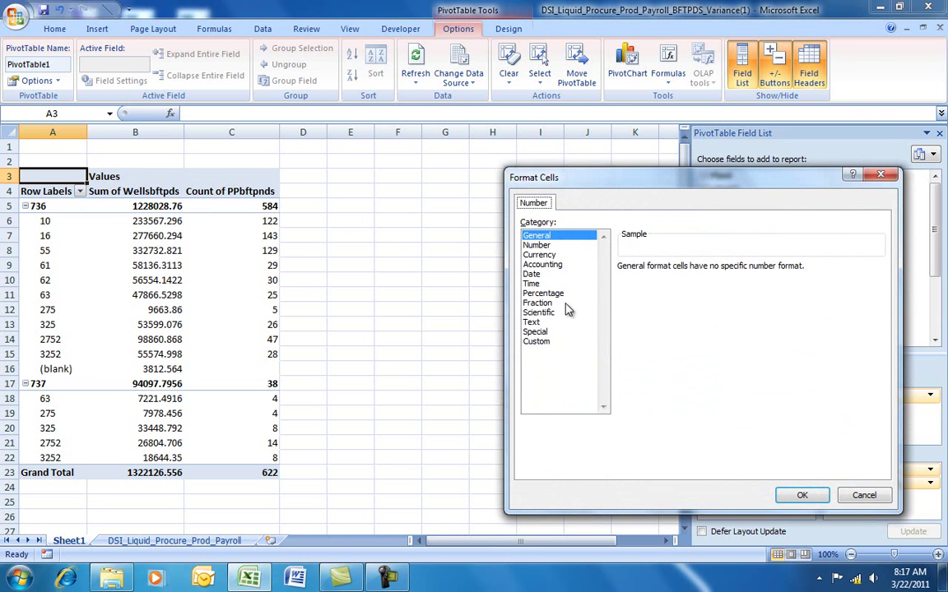
click(538, 246)
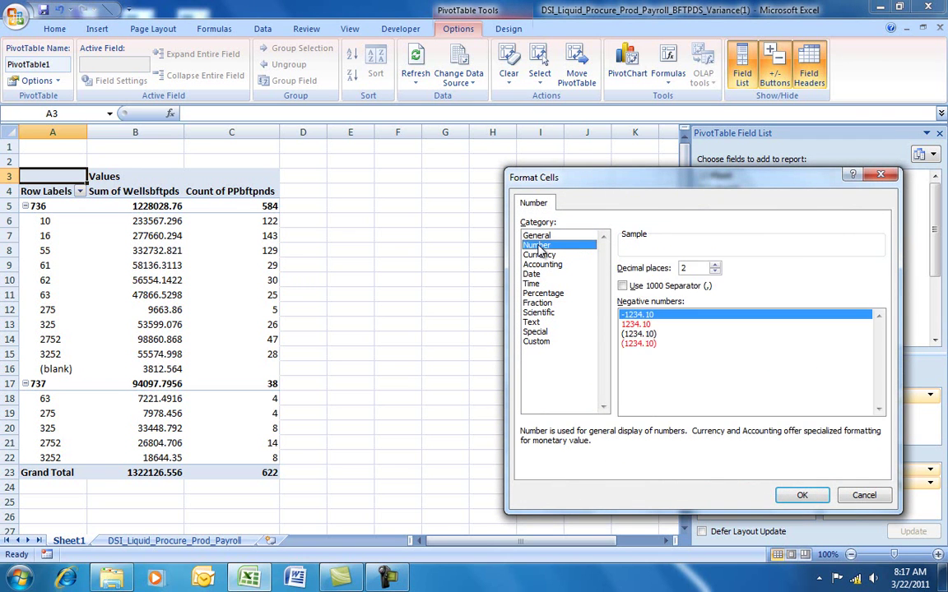
click(715, 265)
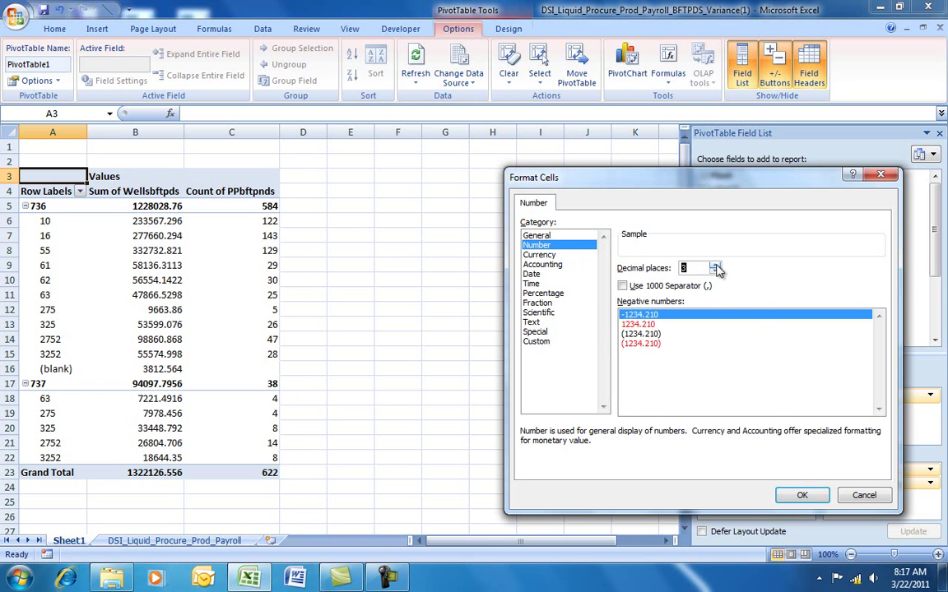
click(802, 498)
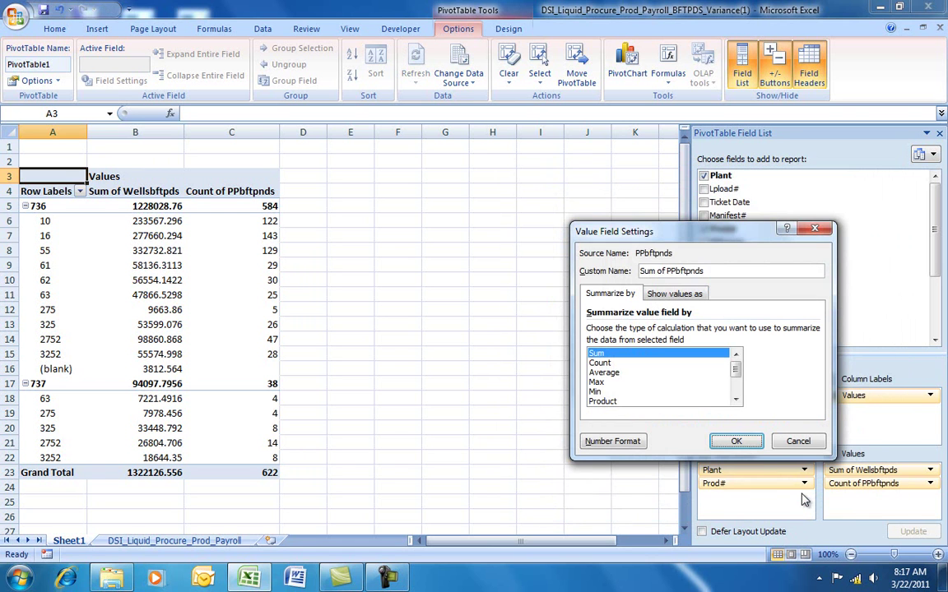
click(736, 442)
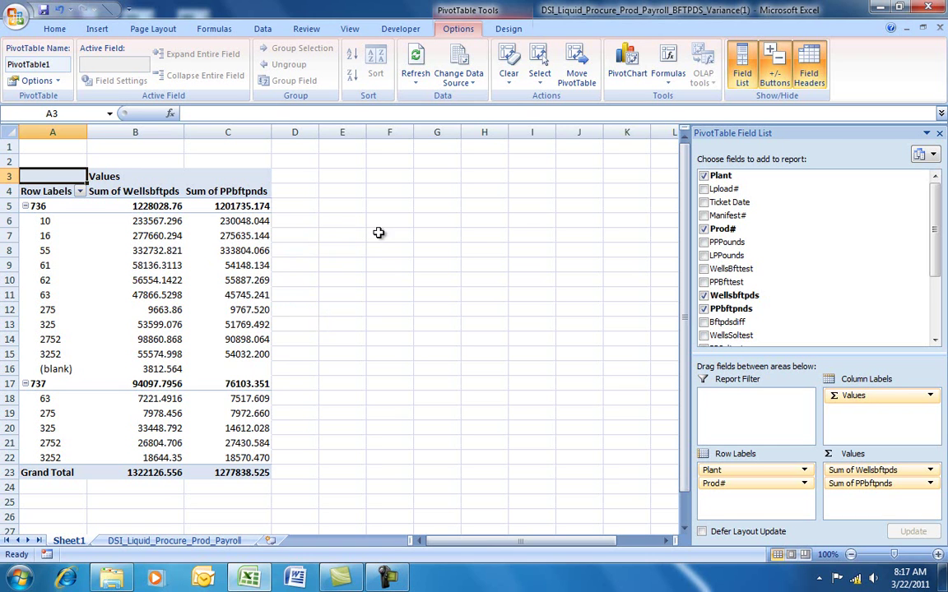
Start a new calculated field named 'Pnd Variance' and clear the placeholder formula.
click(668, 75)
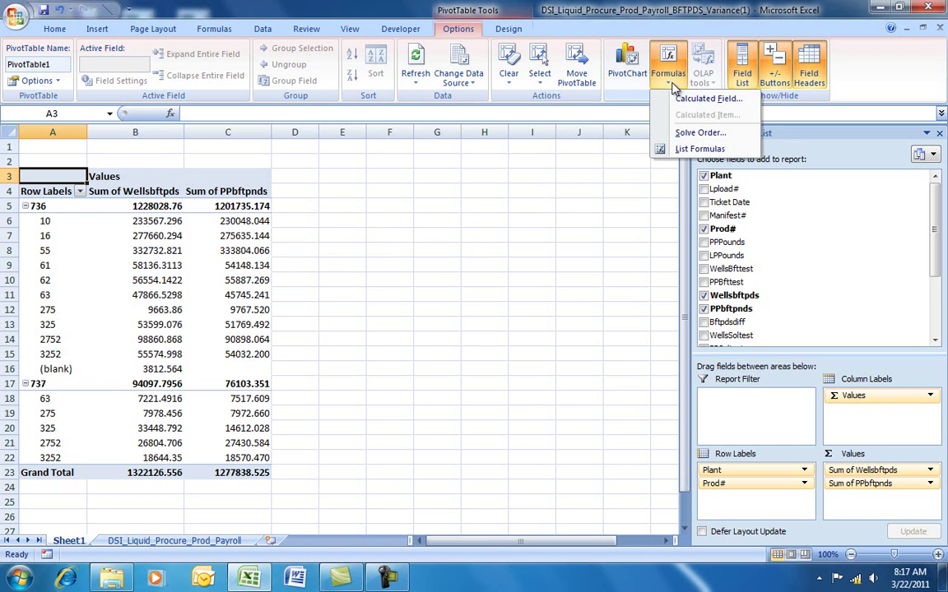
click(687, 99)
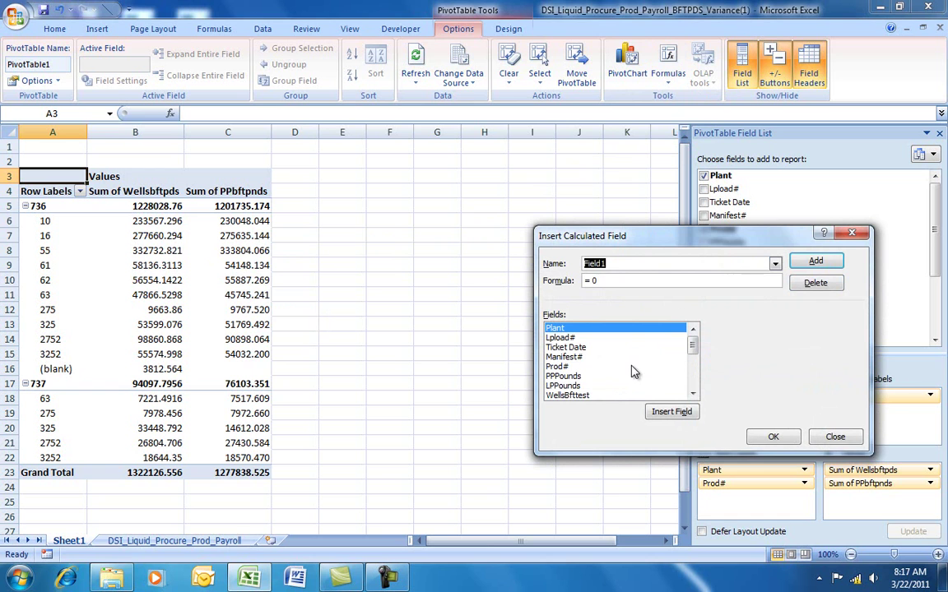
text(Pnd Variance)
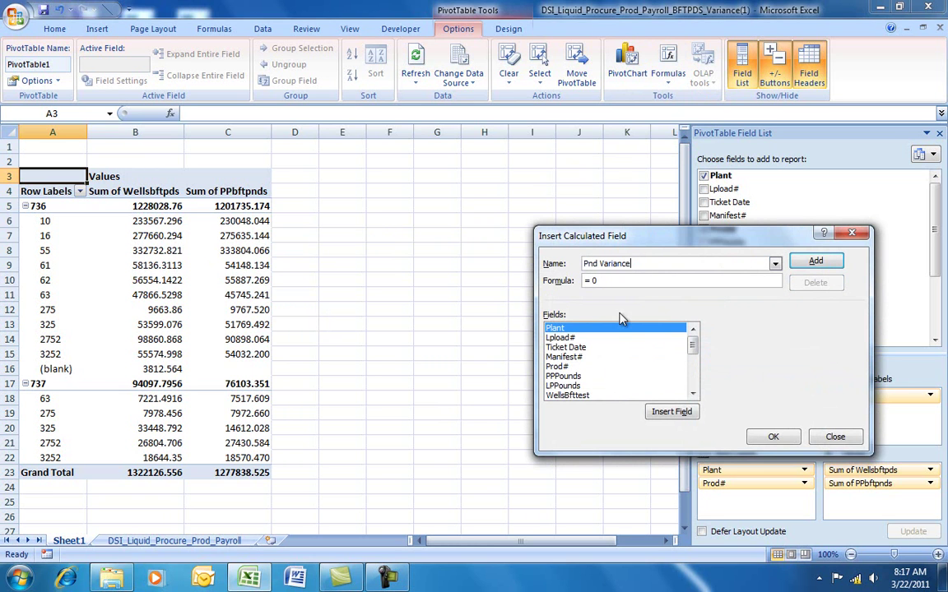
double_click(593, 281)
Set its formula to =PPbftpnds-Wellsbftpds and add it to the PivotTable.
click(692, 394)
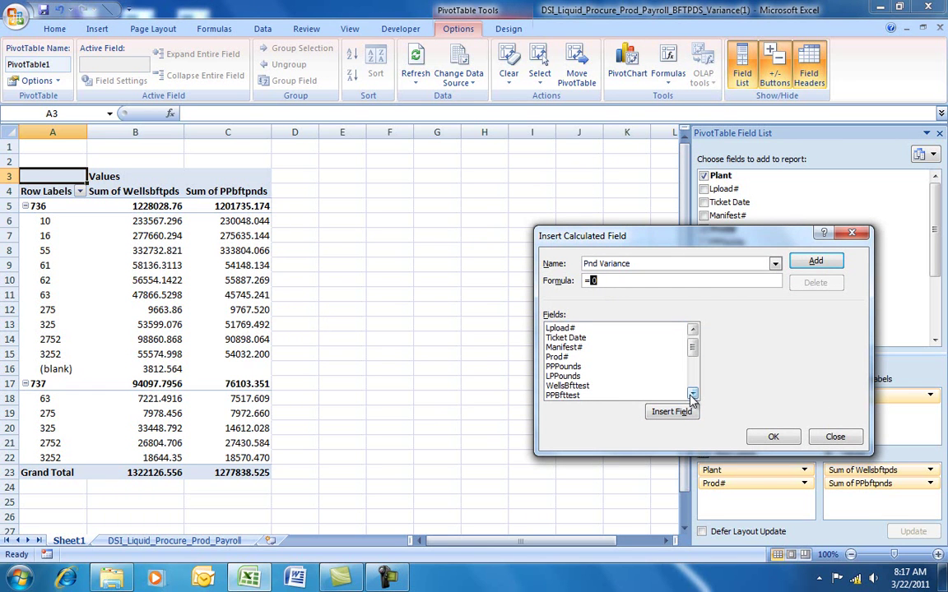
click(692, 394)
click(692, 395)
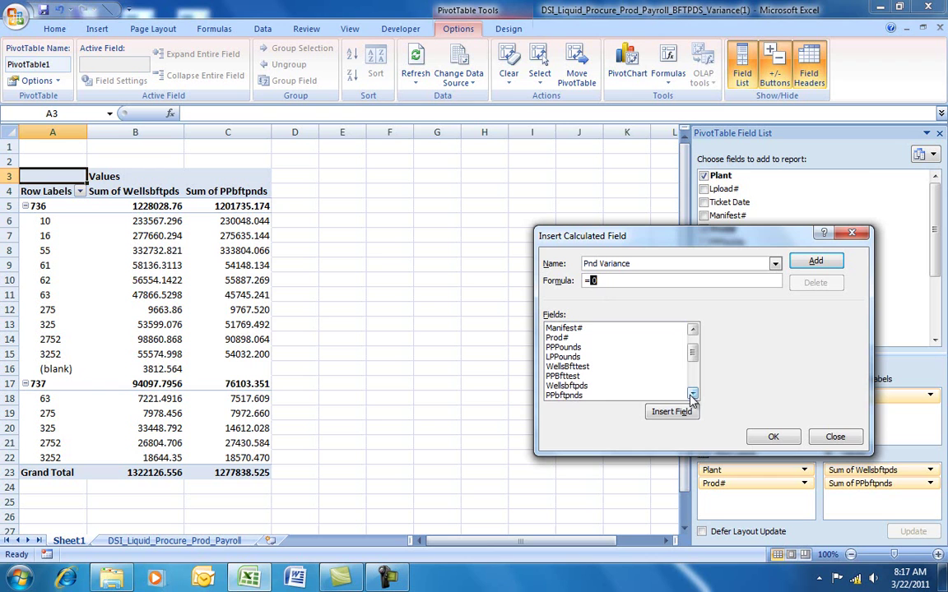
click(568, 397)
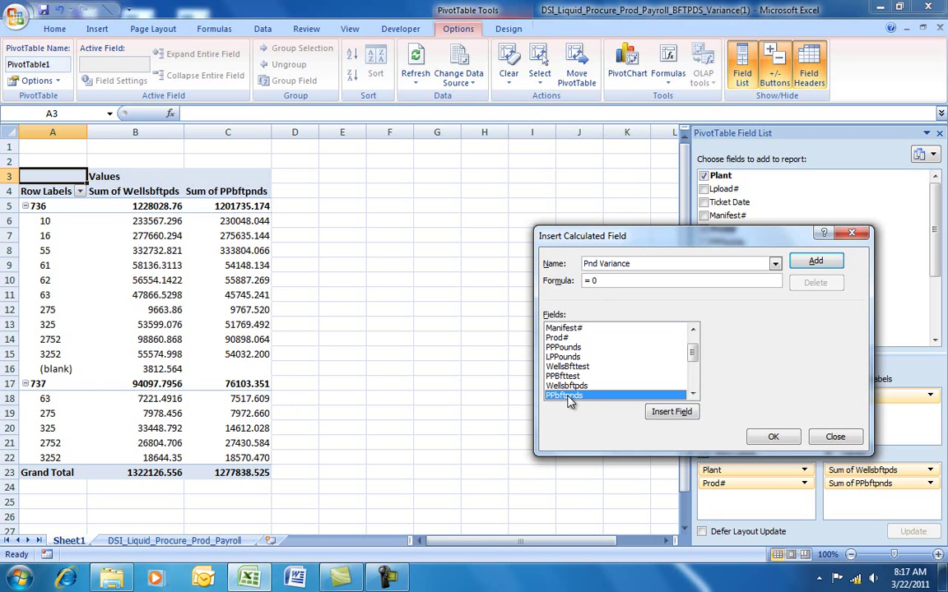
click(672, 415)
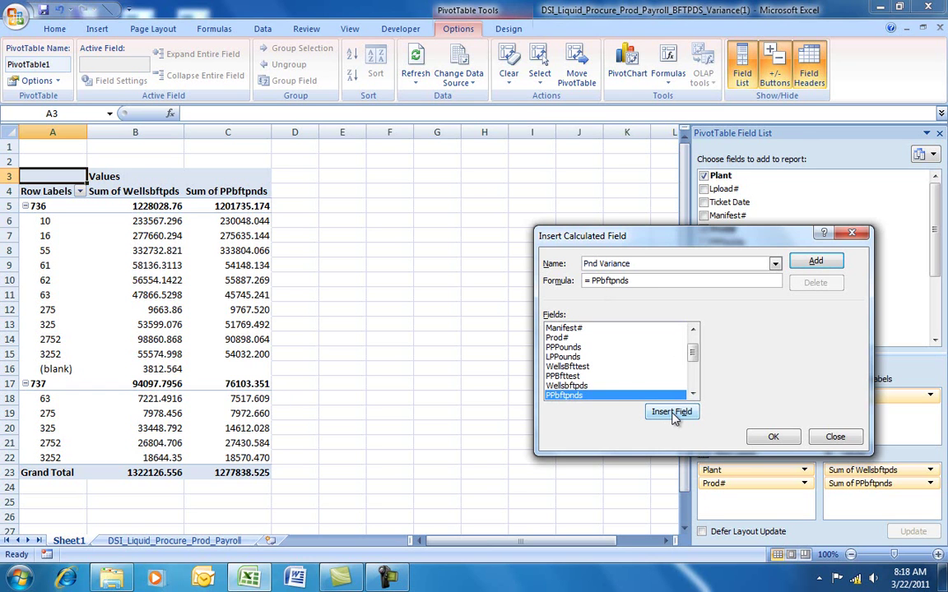
text(-)
click(581, 386)
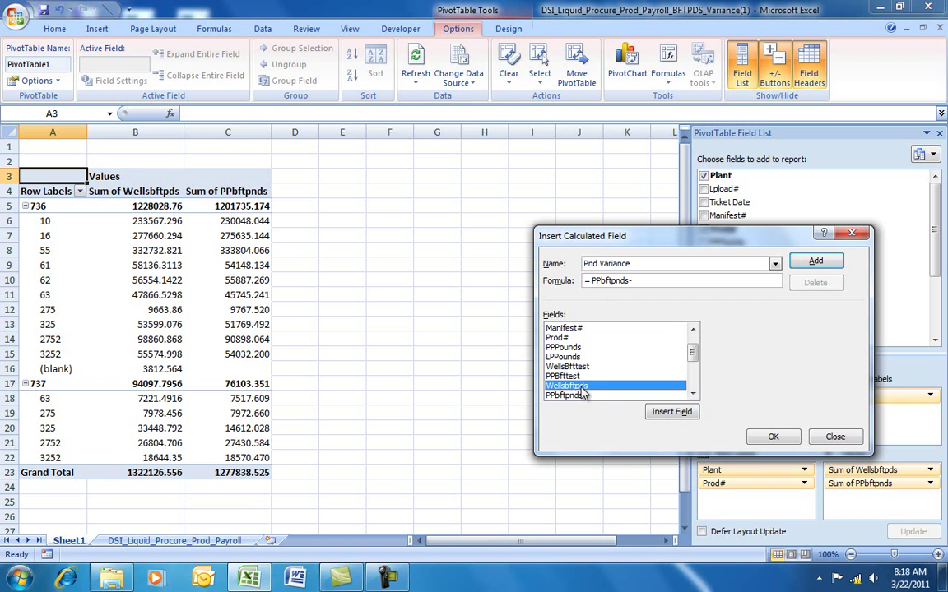
click(673, 414)
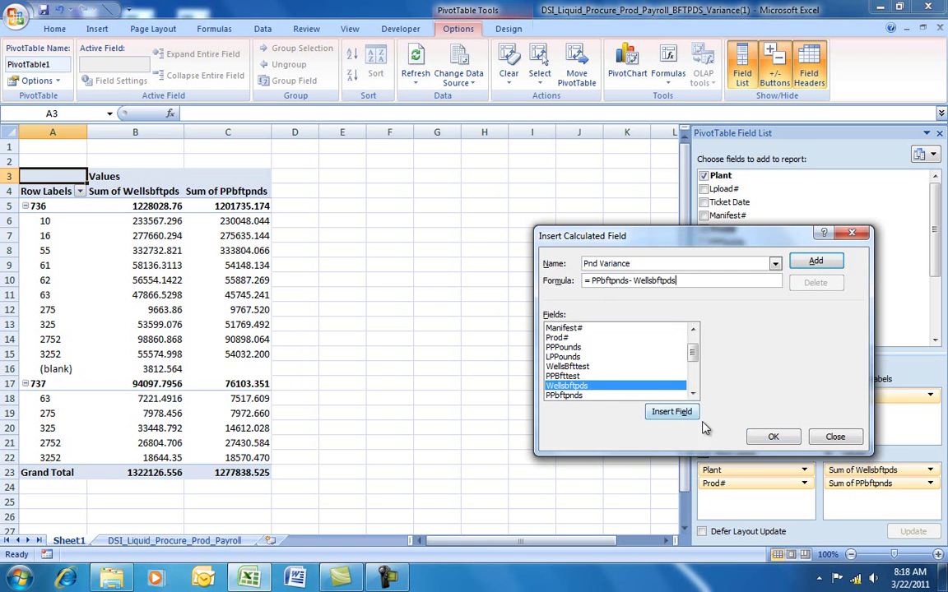
click(771, 437)
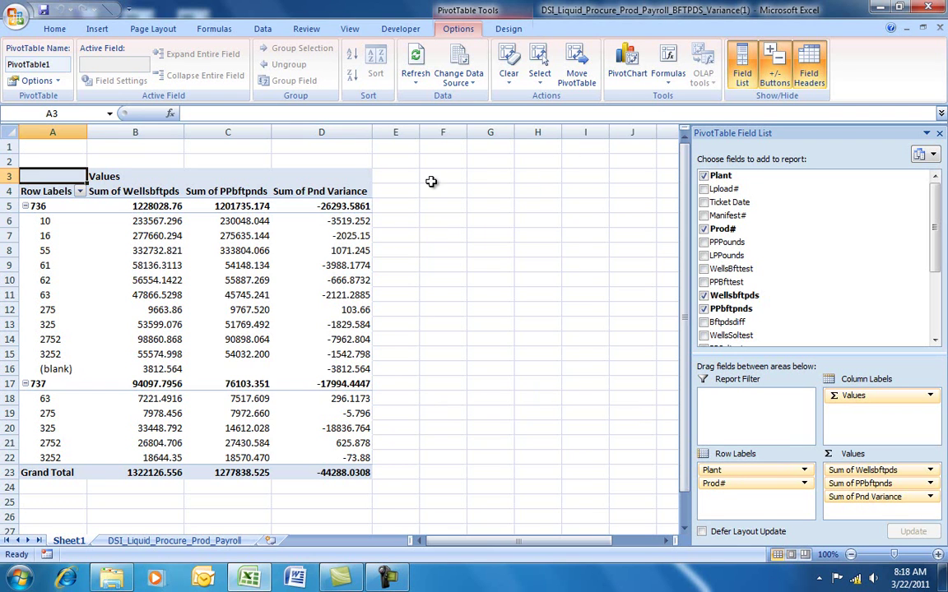
Start a new calculated field named '% Pnd Variance'.
click(668, 66)
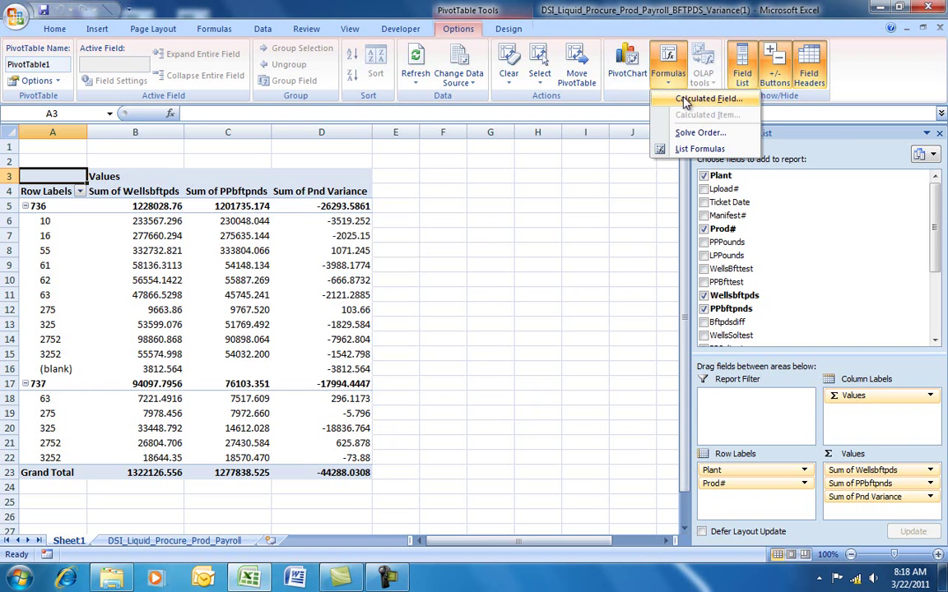
click(689, 102)
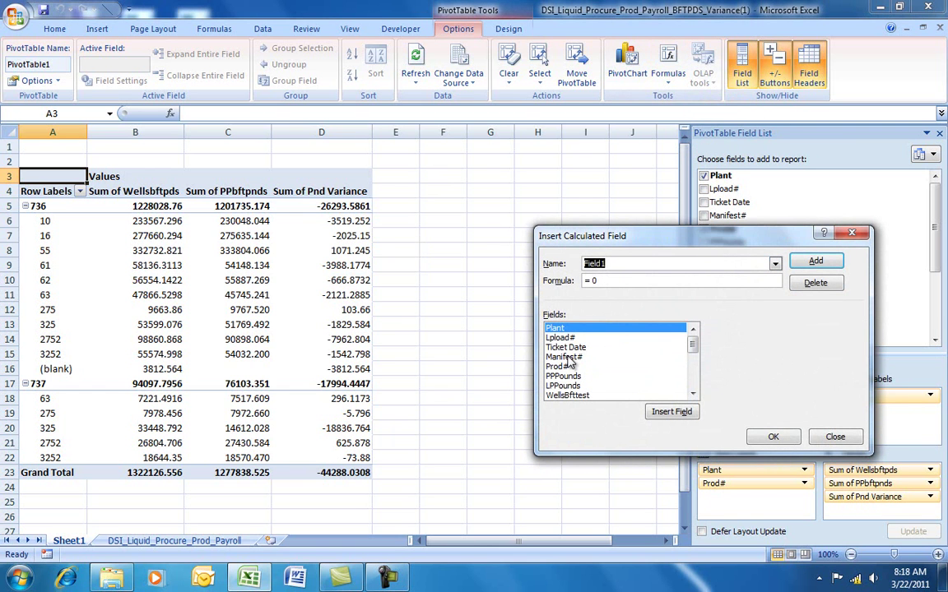
text(% Pnd Variance)
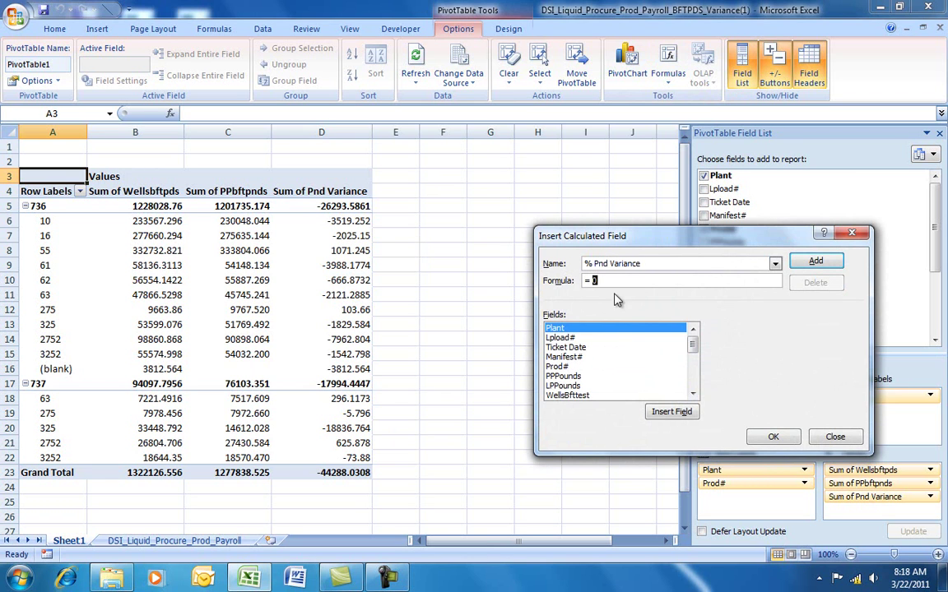
scroll(698, 370, down, 1)
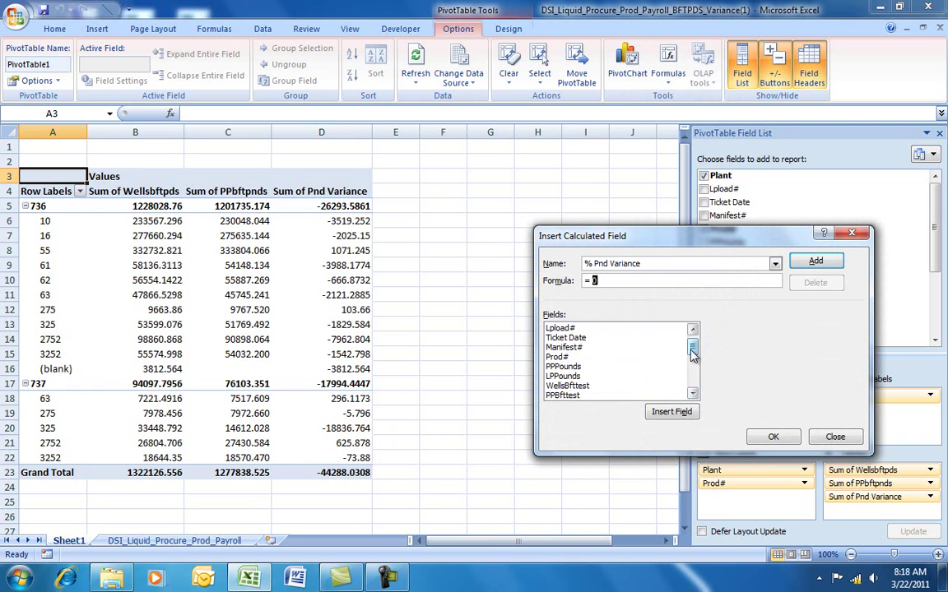
scroll(698, 372, down, 5)
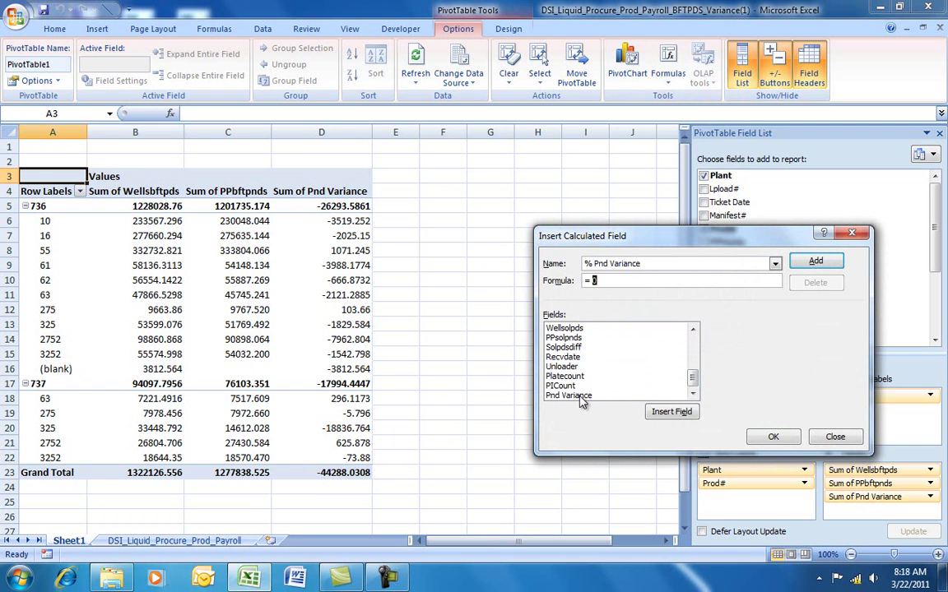
Set its formula to ='Pnd Variance'/PPbftpnds and add it to the PivotTable.
click(576, 395)
click(669, 414)
text(/)
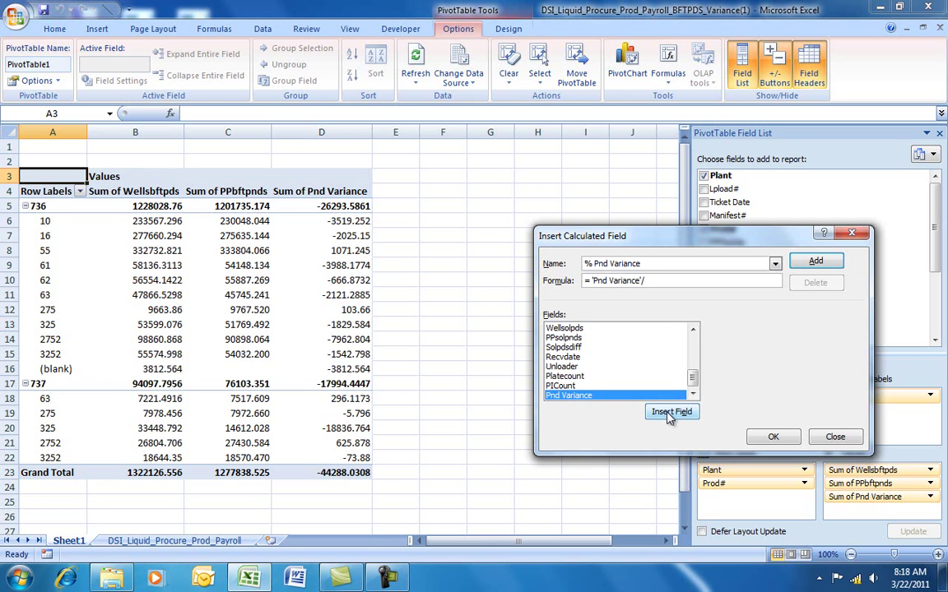
click(693, 330)
click(693, 330)
click(693, 331)
click(693, 331)
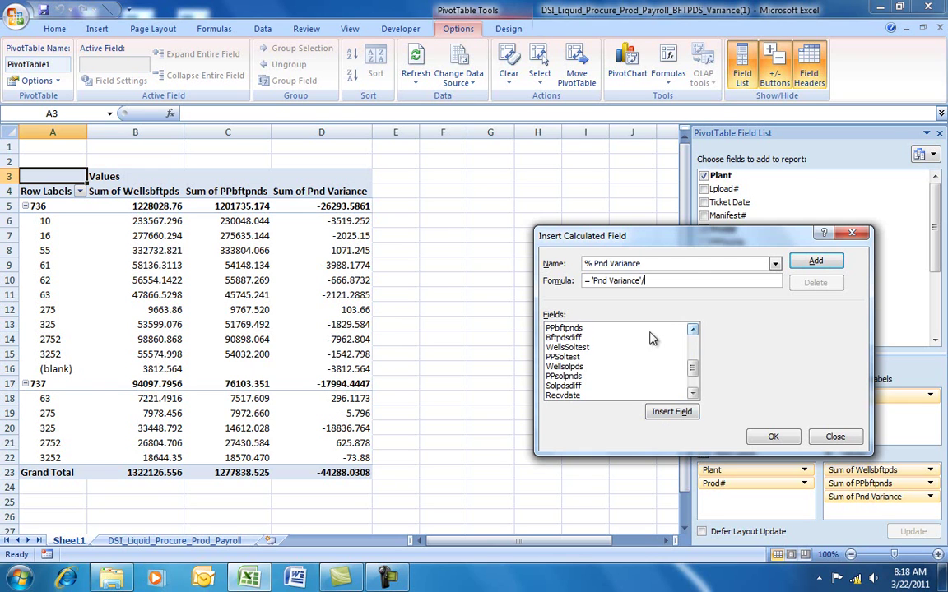
click(576, 329)
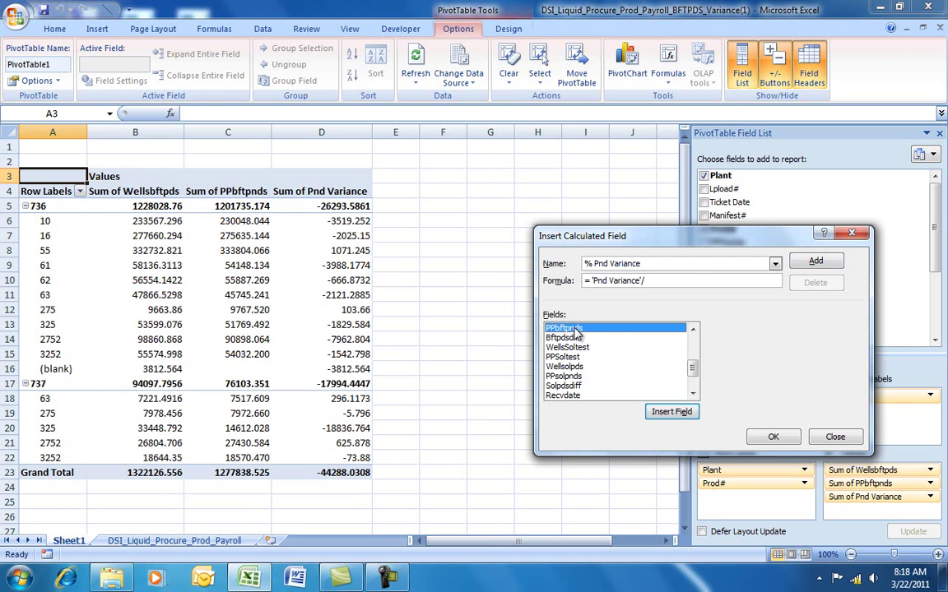
click(672, 413)
click(774, 439)
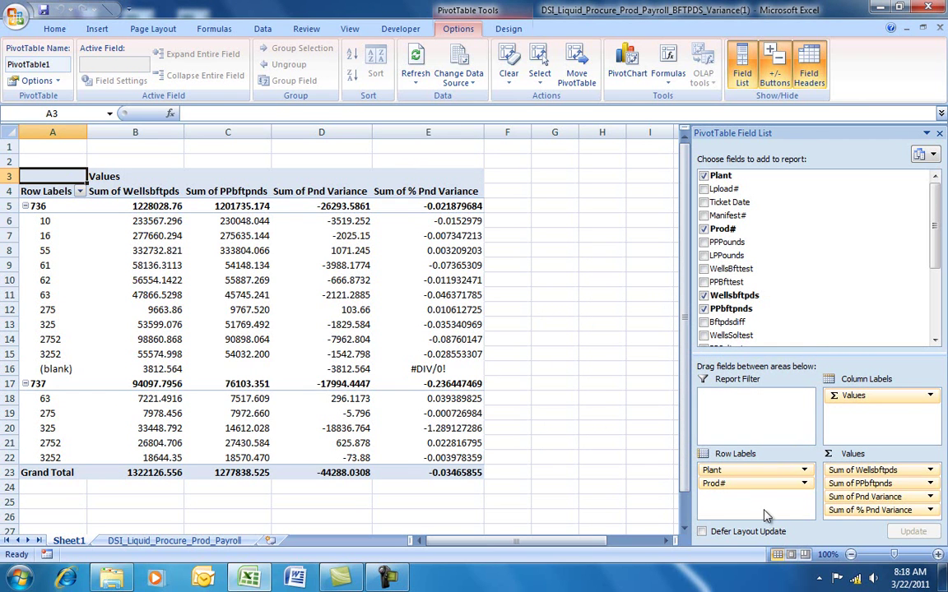
Format Sum of % Pnd Variance as Percentage with 2 decimal places.
click(877, 512)
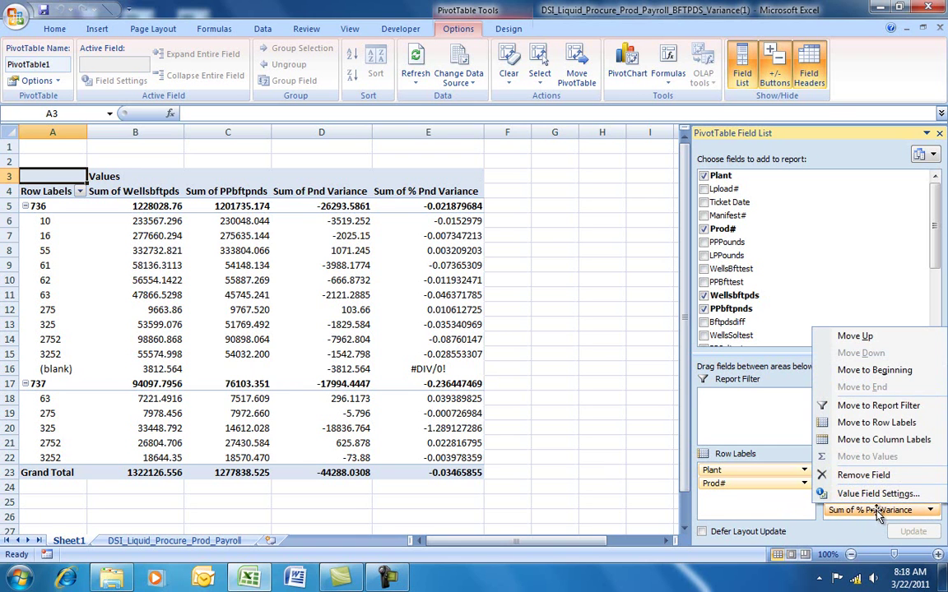
click(877, 494)
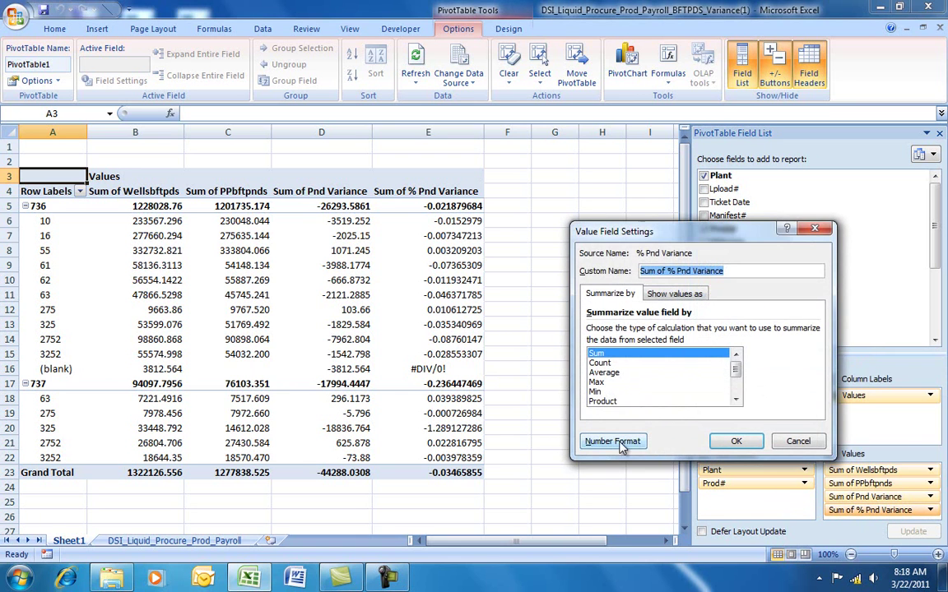
click(619, 442)
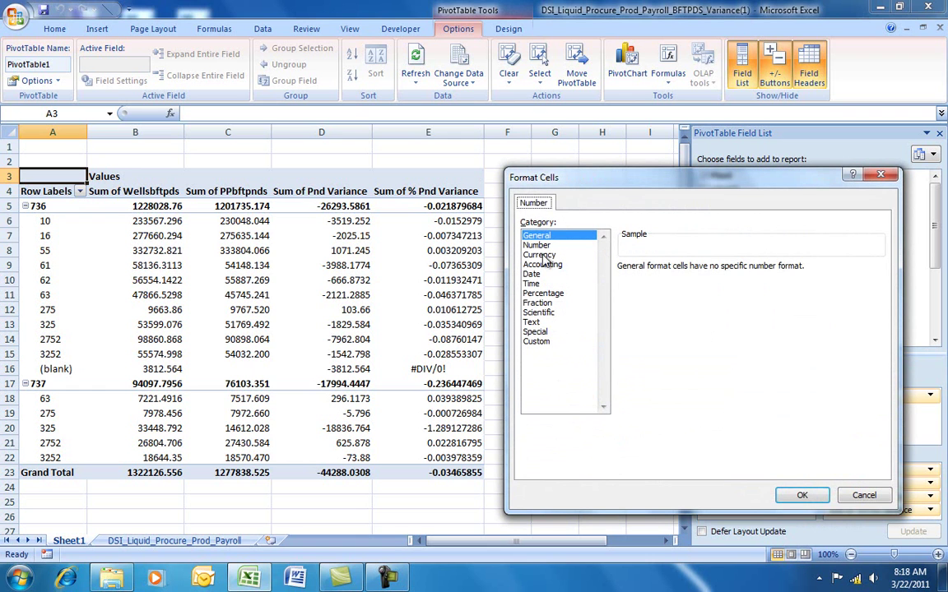
click(543, 293)
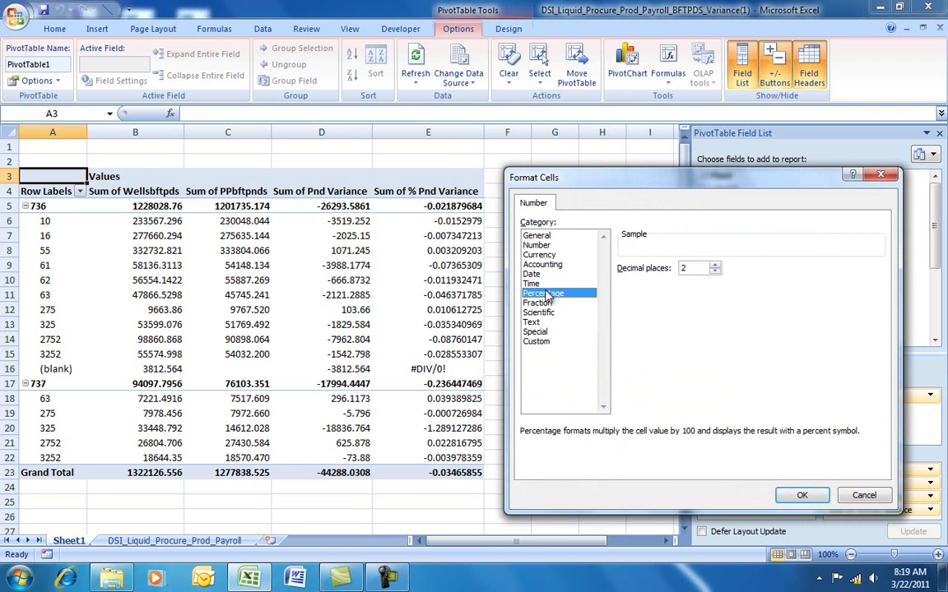
click(805, 496)
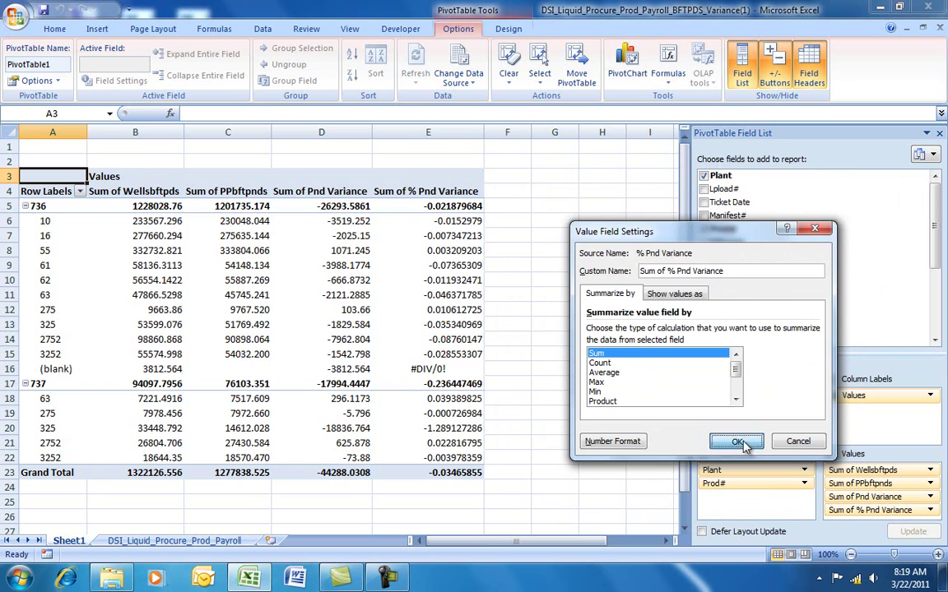
click(740, 442)
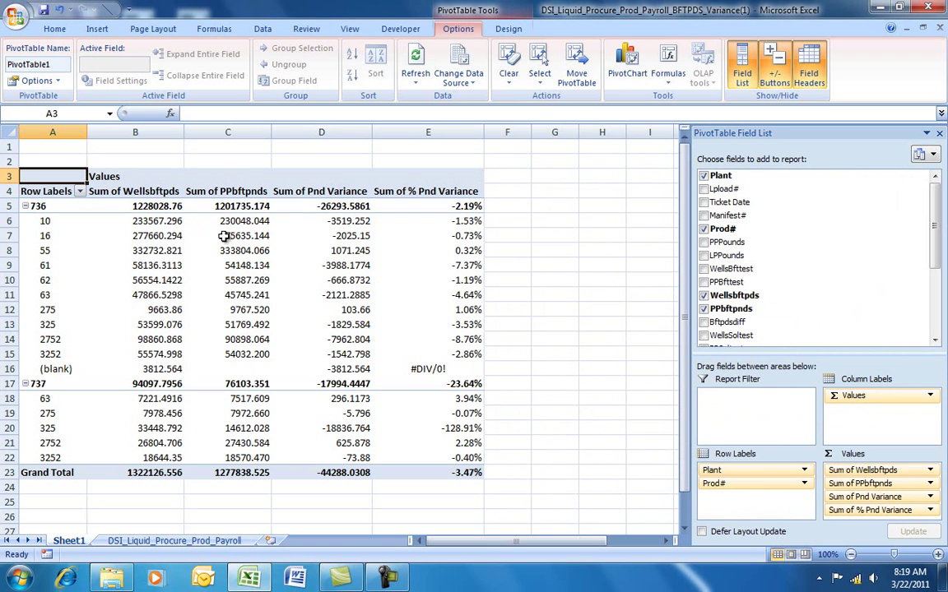
Enable Classic PivotTable layout in PivotTable Options so Plant and Prod# get separate columns.
click(33, 82)
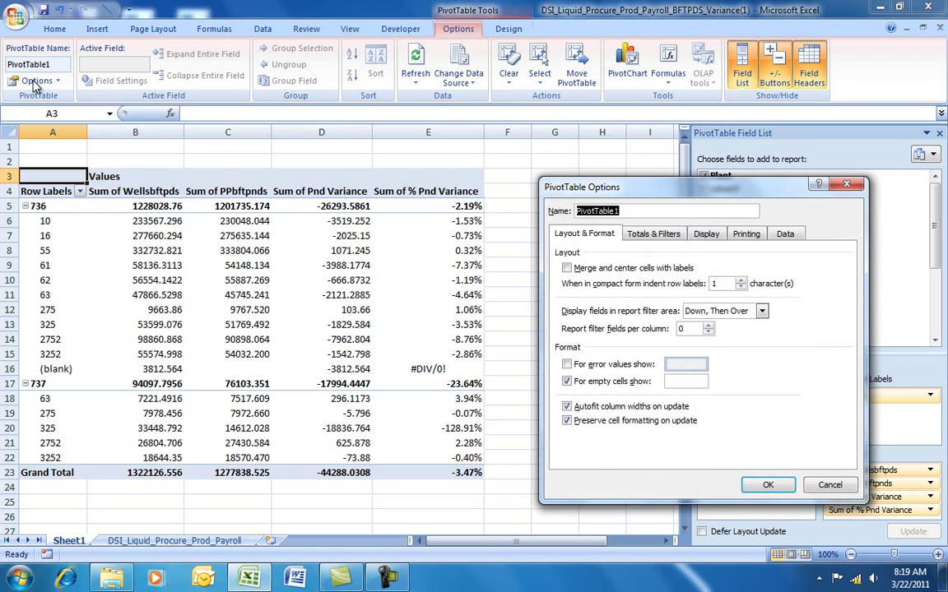
click(701, 235)
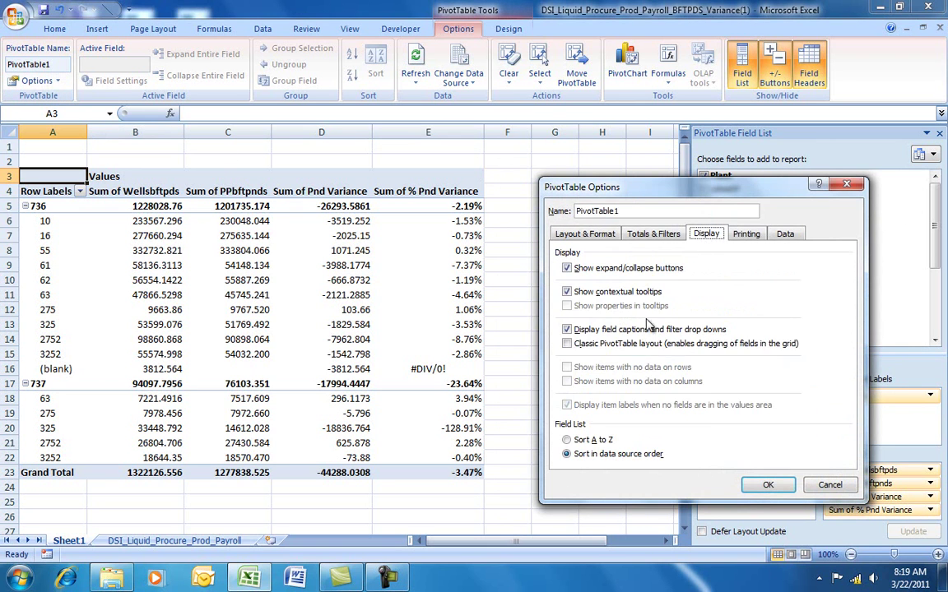
click(568, 345)
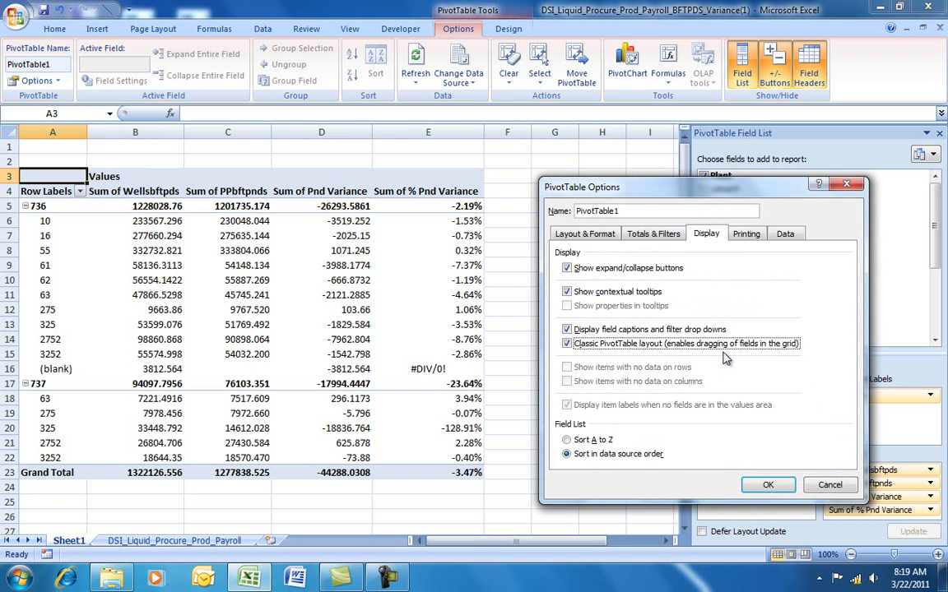
click(766, 484)
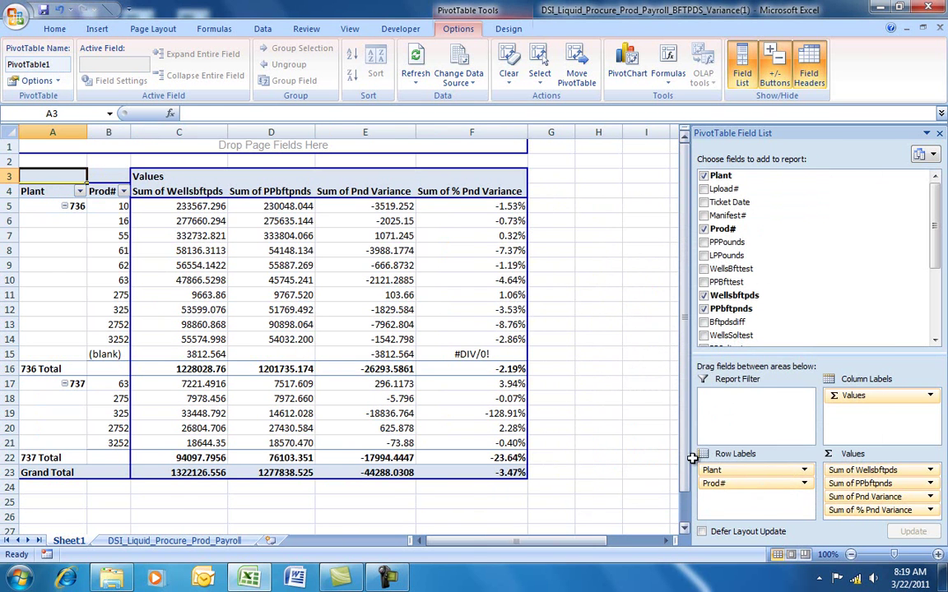
mouse_move(102, 191)
mouse_down()
mouse_move(36, 187)
mouse_move(113, 196)
mouse_up()
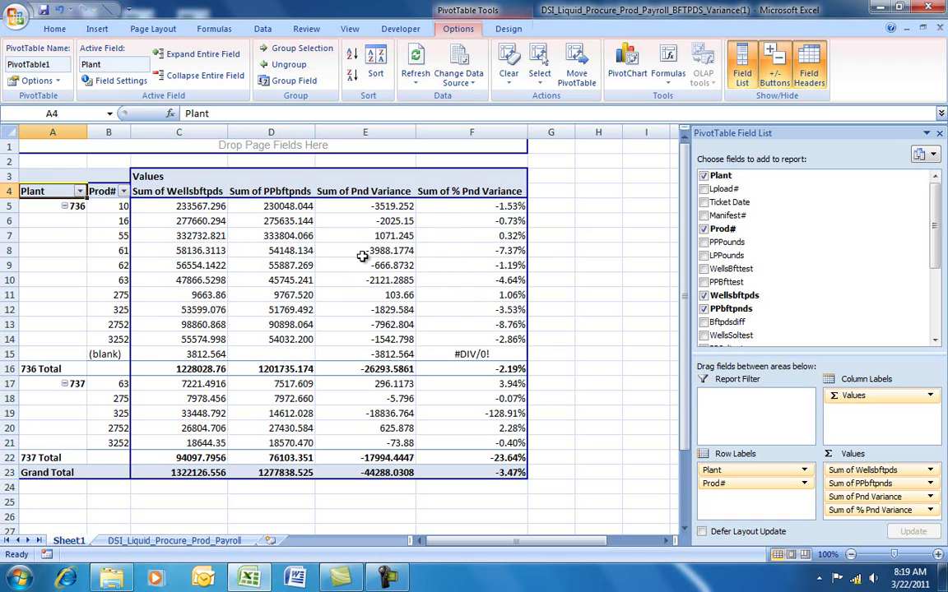
click(362, 207)
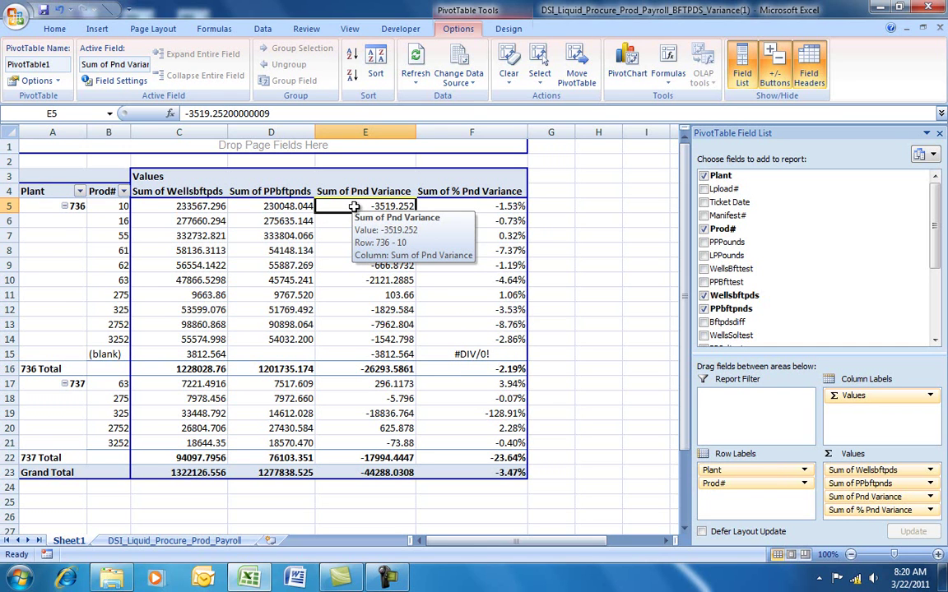
click(670, 83)
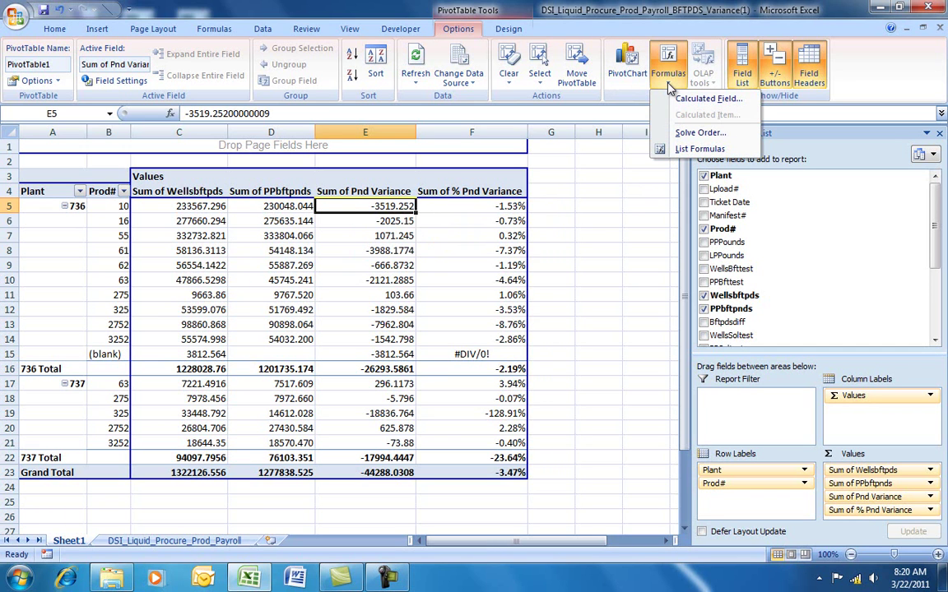
click(696, 150)
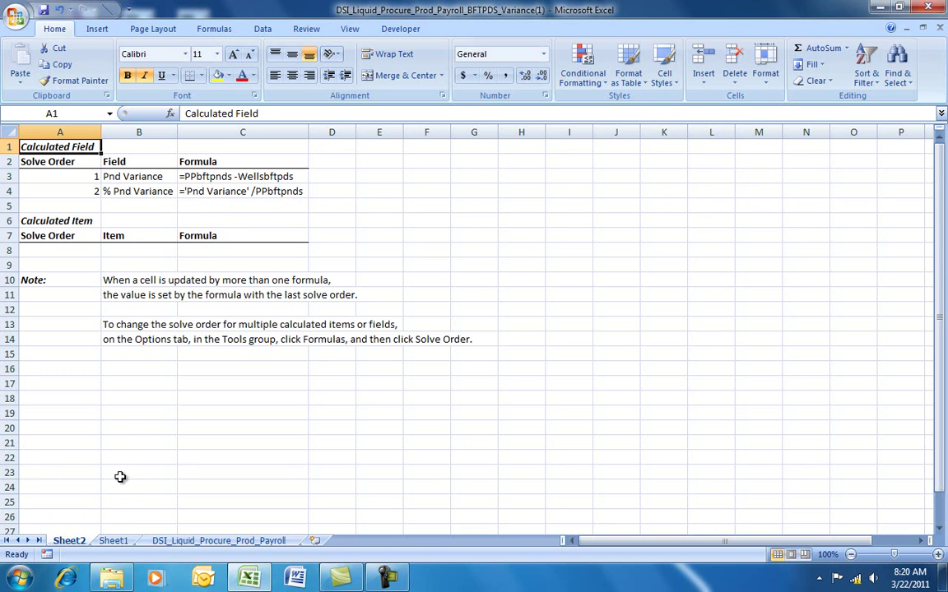
right_click(71, 545)
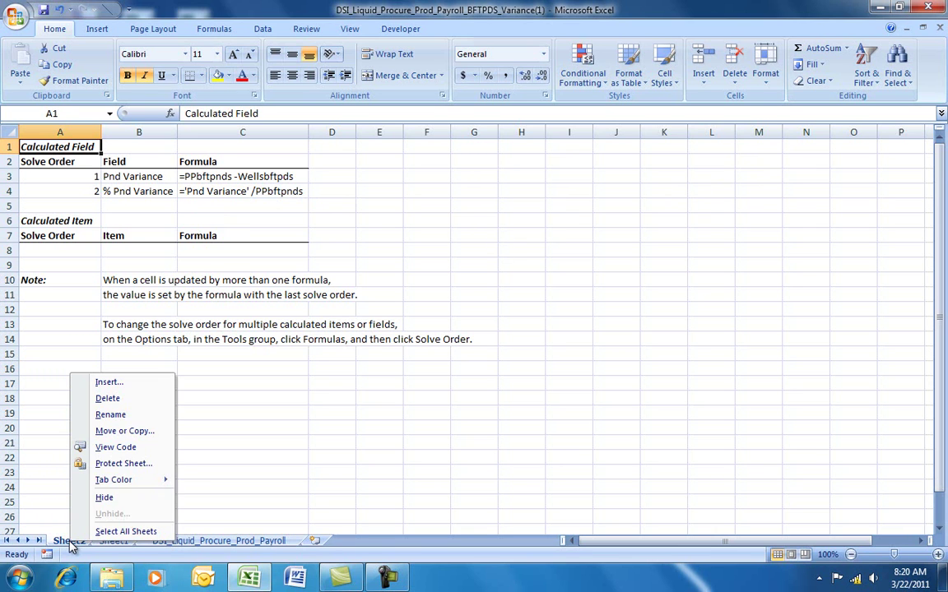
click(108, 399)
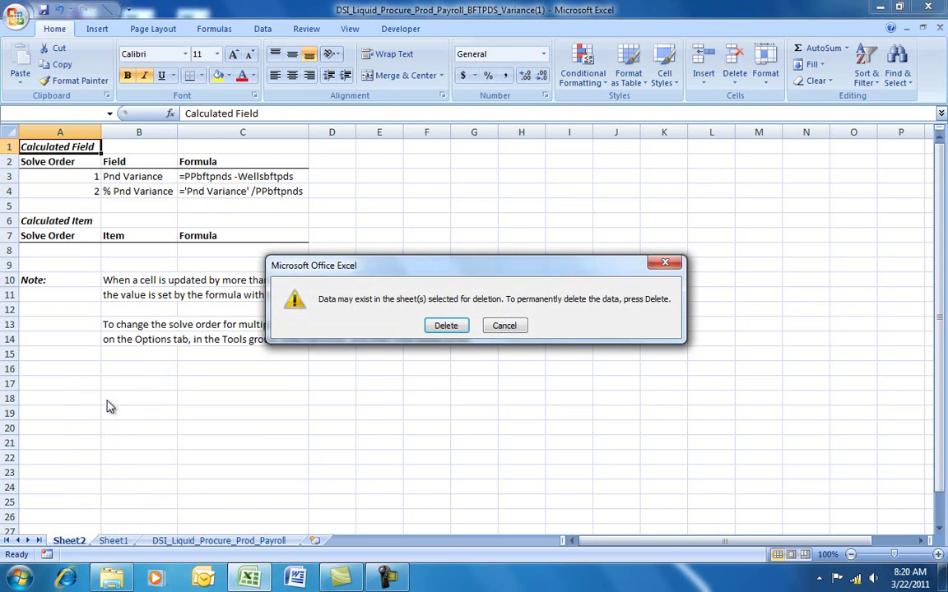
click(446, 326)
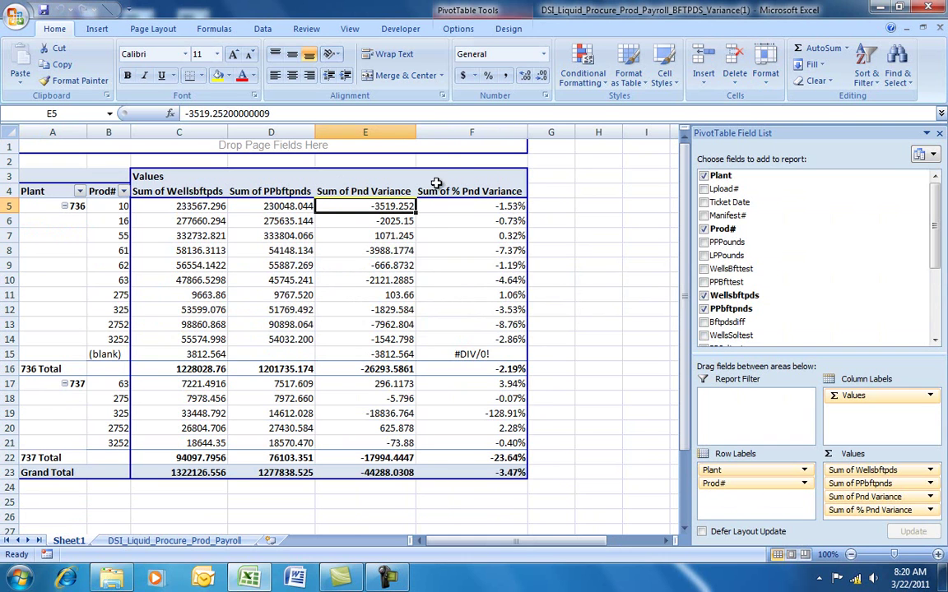
Load the existing Pnd Variance calculated field for editing.
click(457, 31)
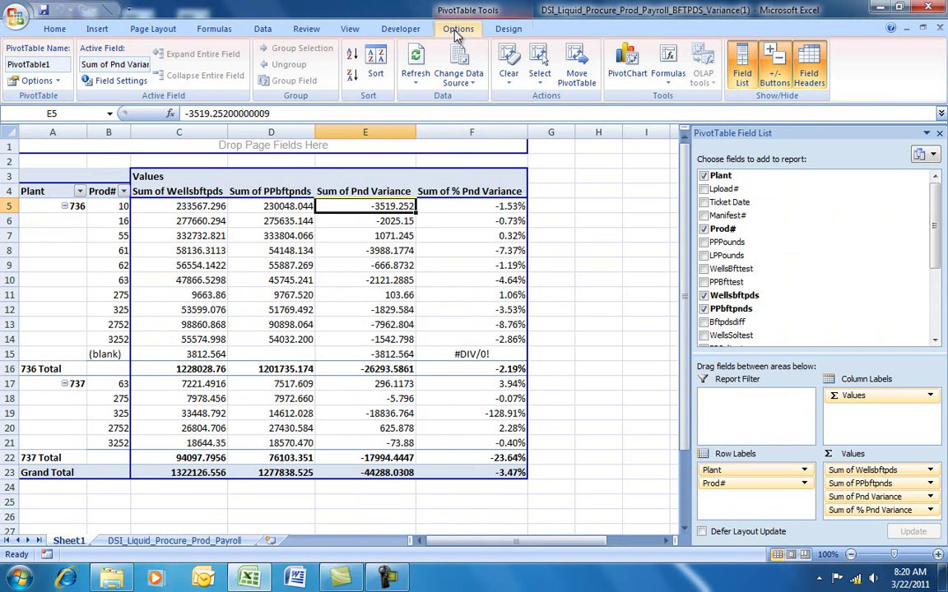
click(669, 69)
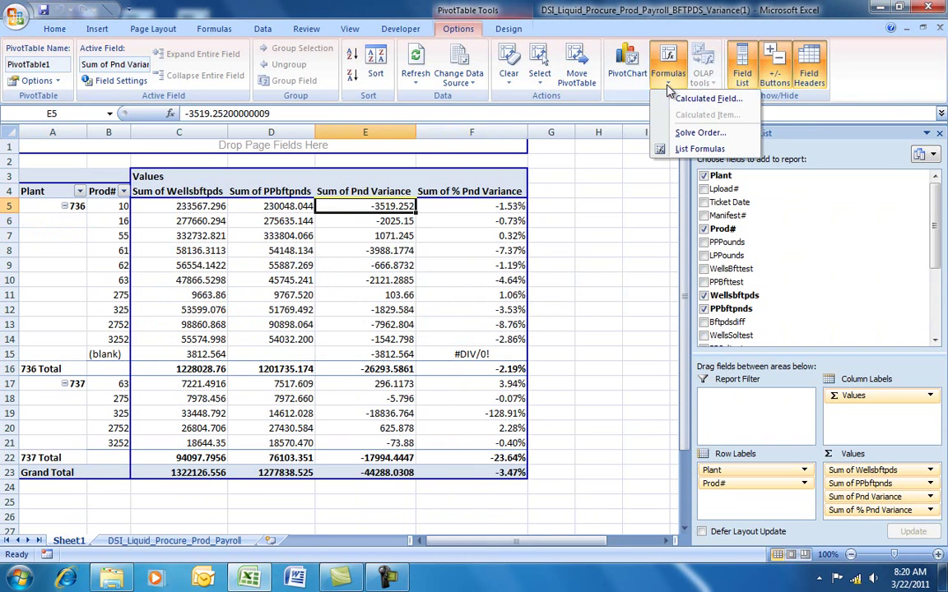
click(687, 102)
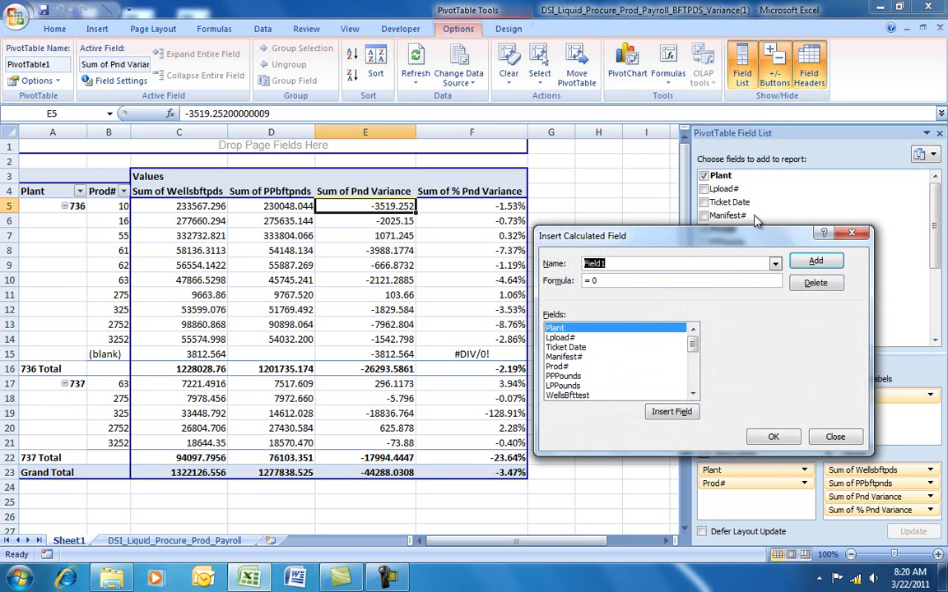
click(775, 266)
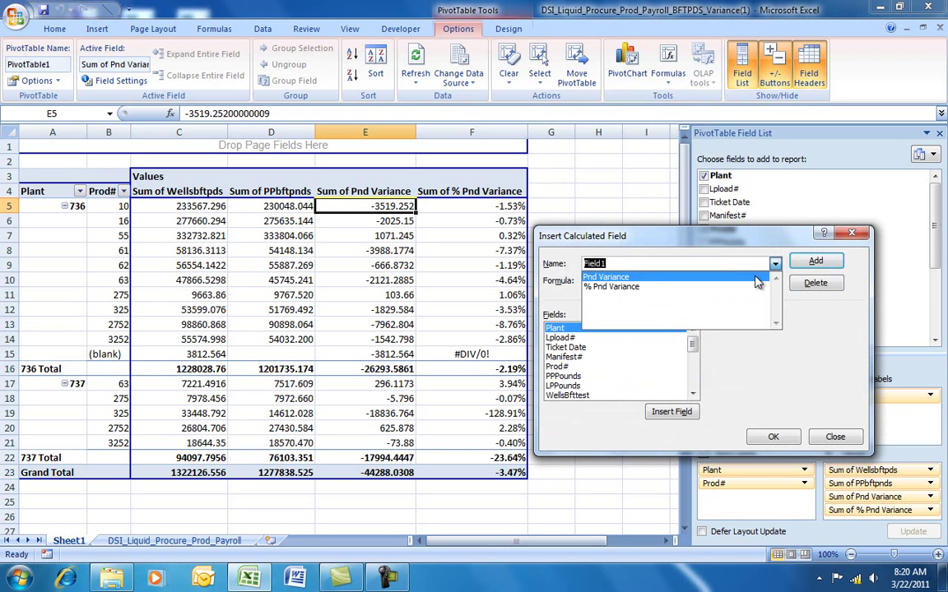
click(756, 279)
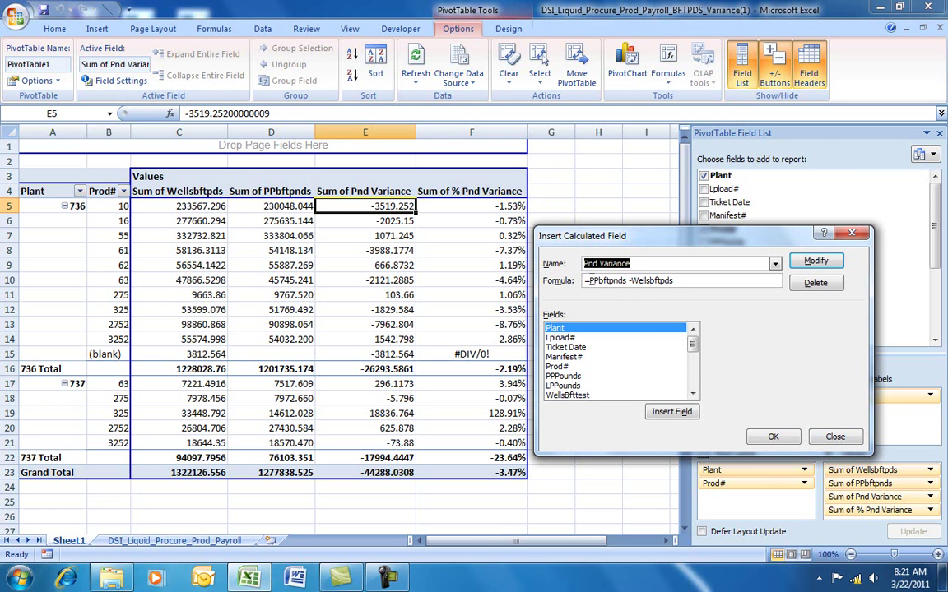
Rewrite the Pnd Variance formula as =Wellsbftpds-PPbftpnds and apply it.
drag(590, 280, 625, 281)
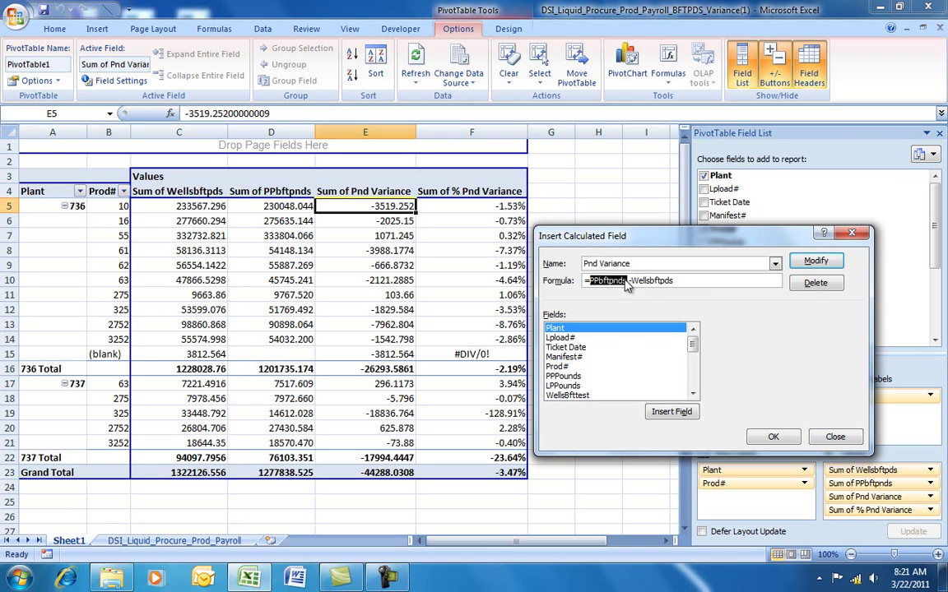
click(694, 394)
click(694, 394)
click(694, 394)
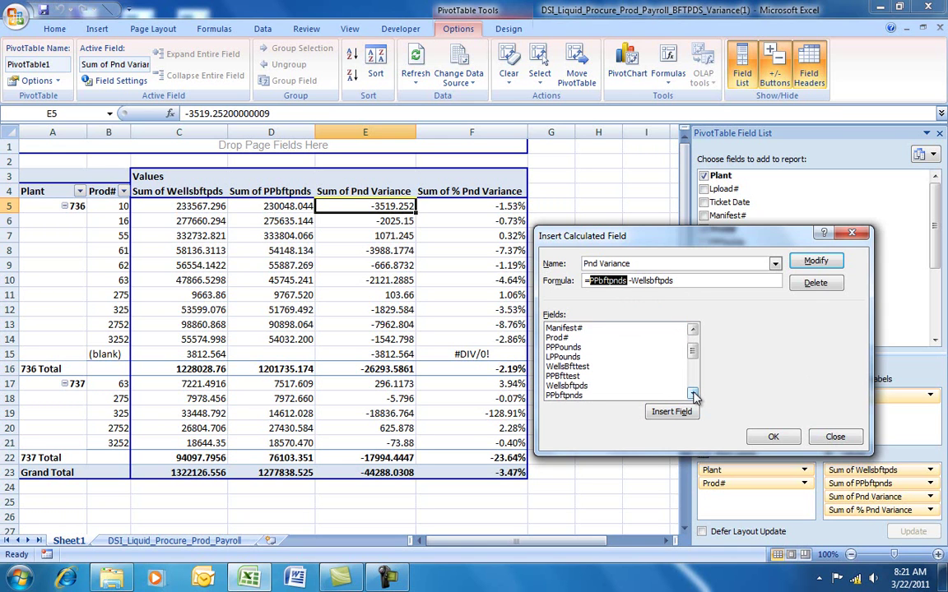
click(577, 387)
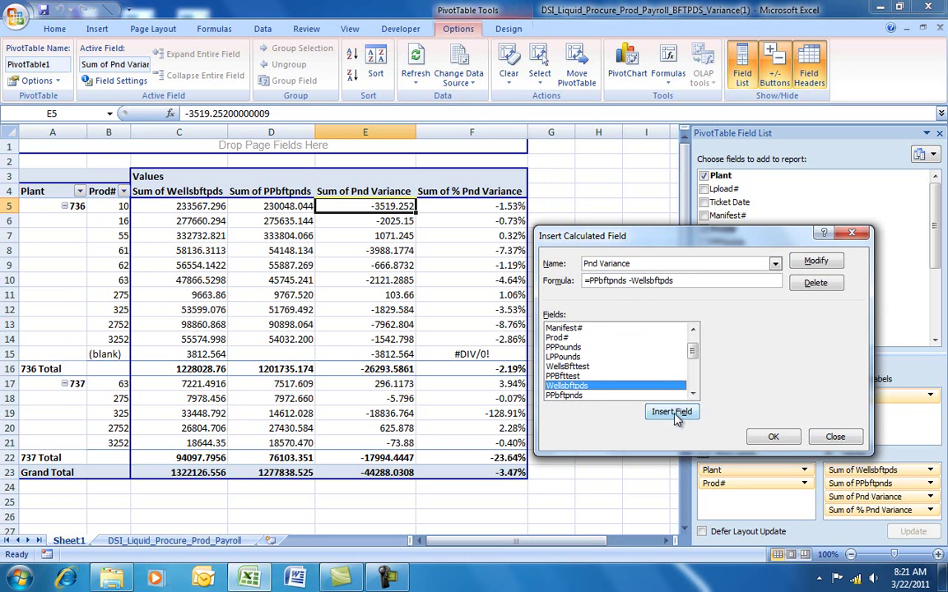
click(672, 411)
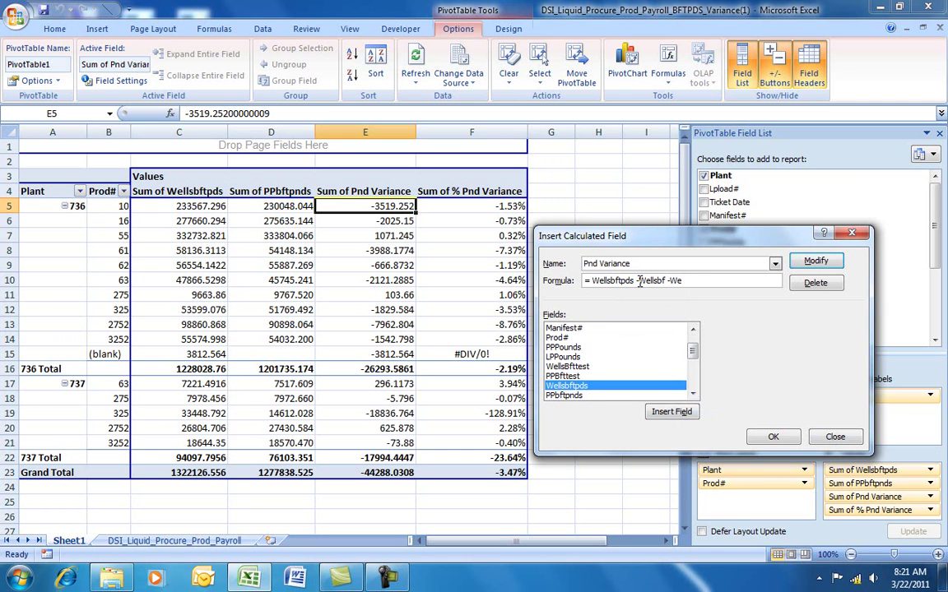
drag(638, 281, 691, 281)
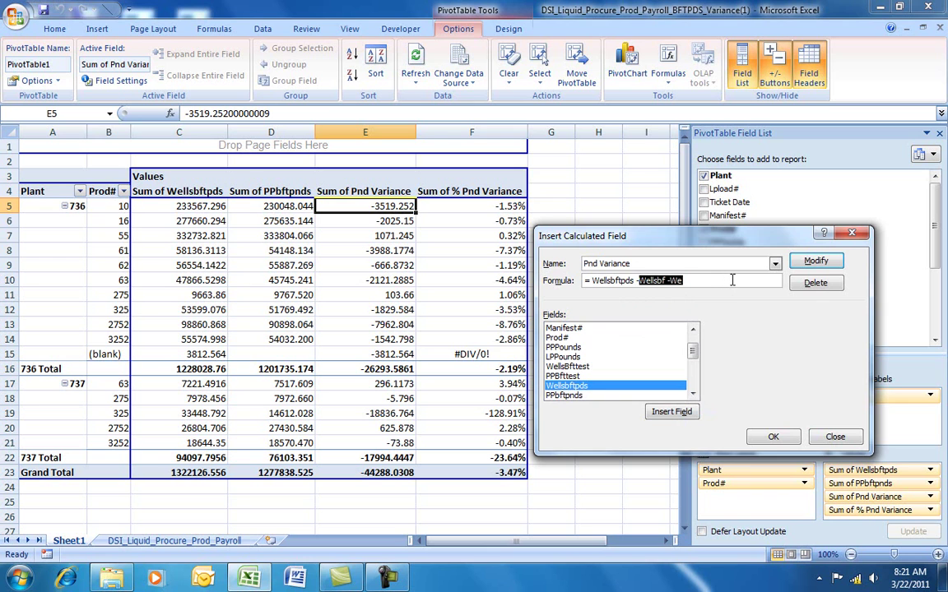
text(-)
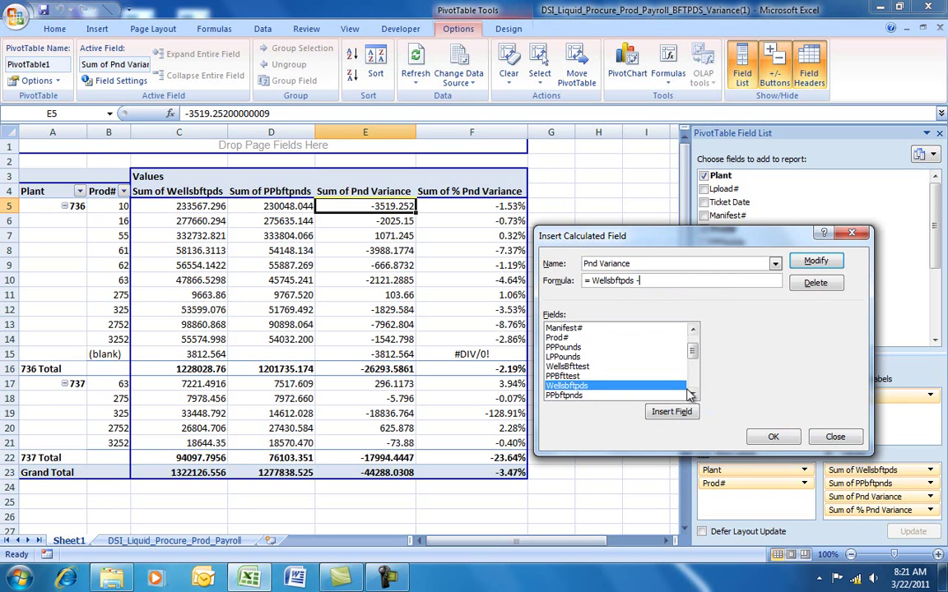
click(576, 395)
click(678, 415)
click(773, 436)
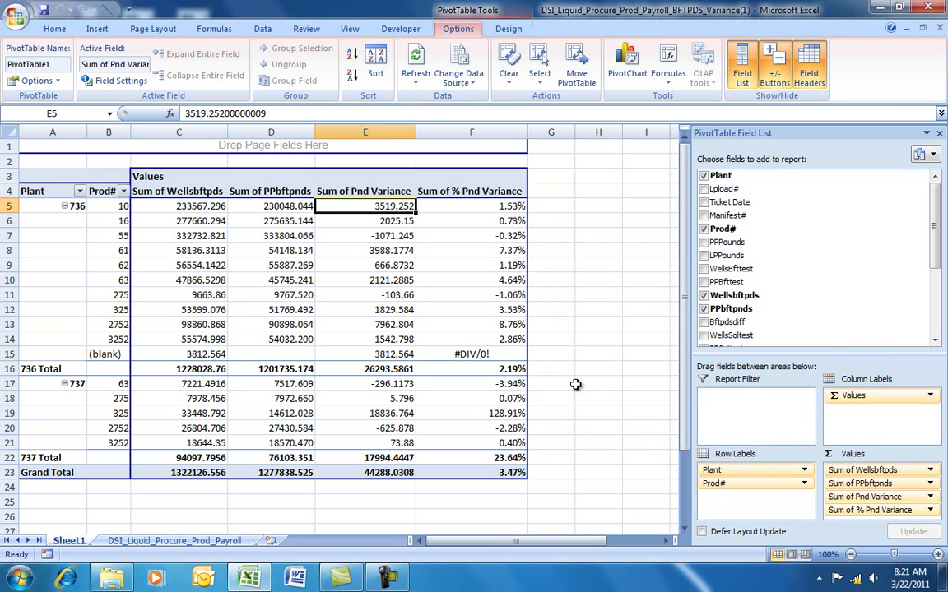
click(667, 74)
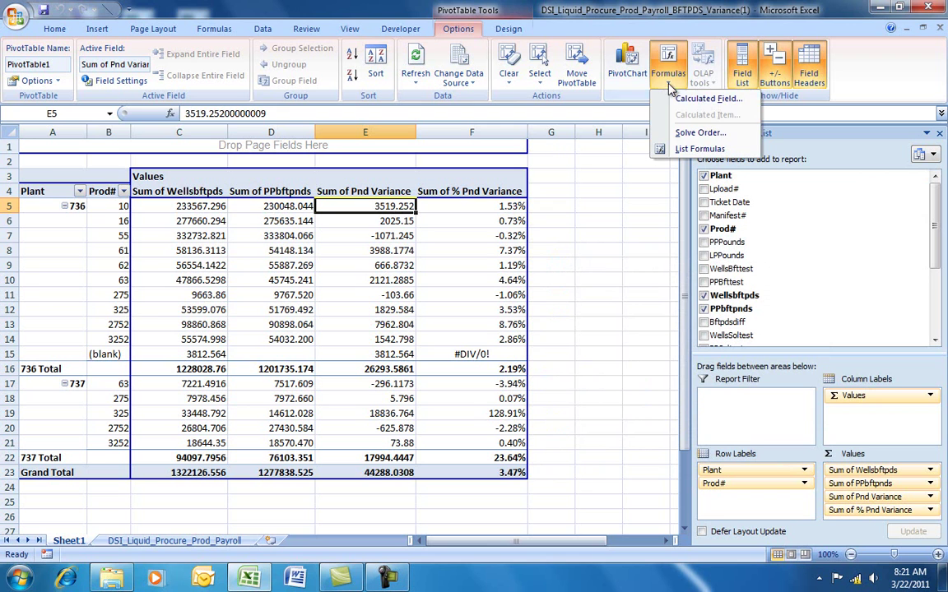
click(686, 135)
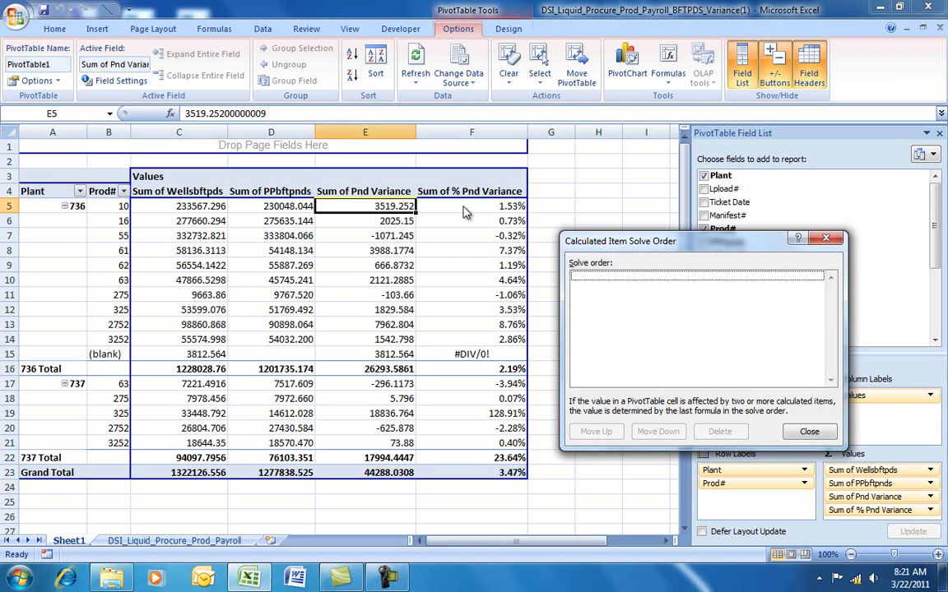
click(809, 433)
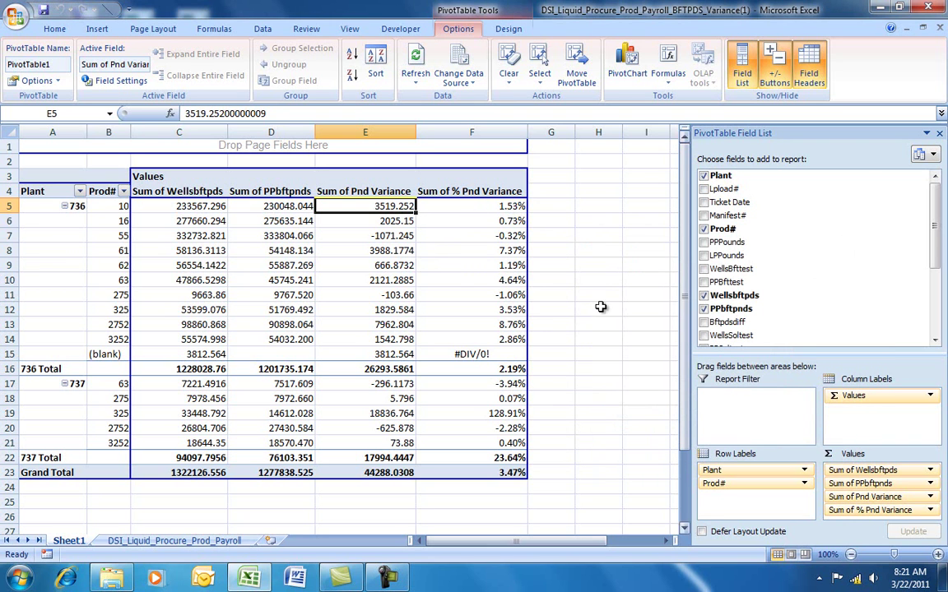